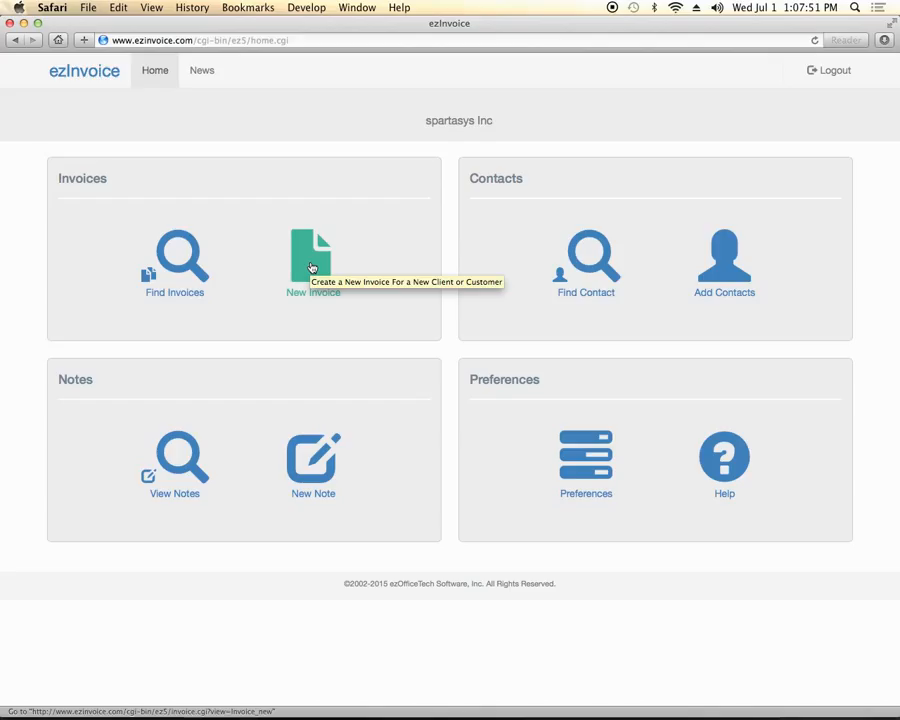
# Start a new invoice for a new customer from the Invoices section
pyautogui.click(311, 262)
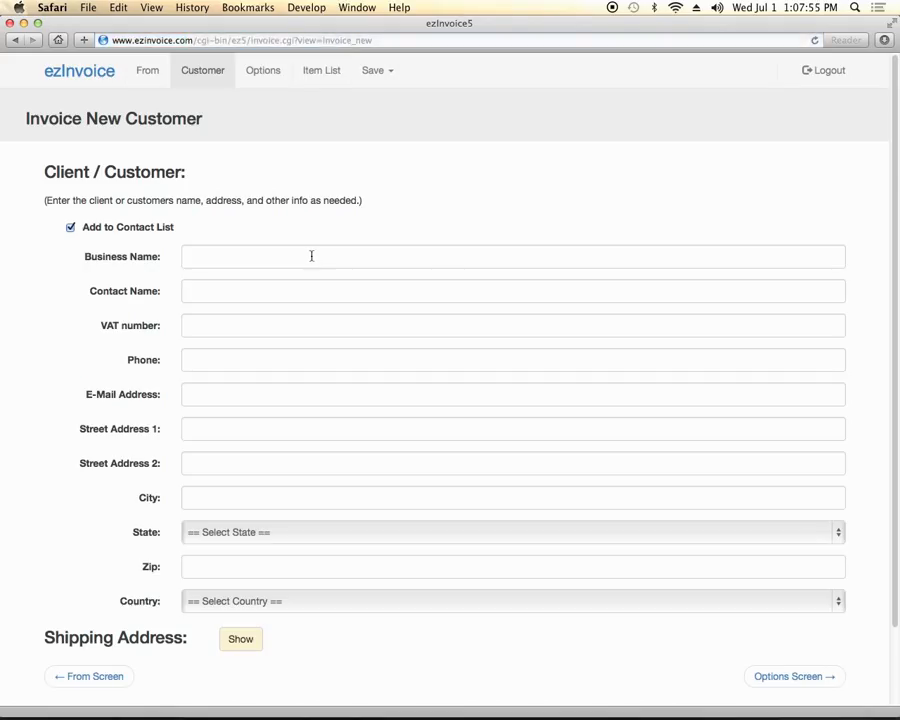
pyautogui.click(205, 84)
pyautogui.click(148, 74)
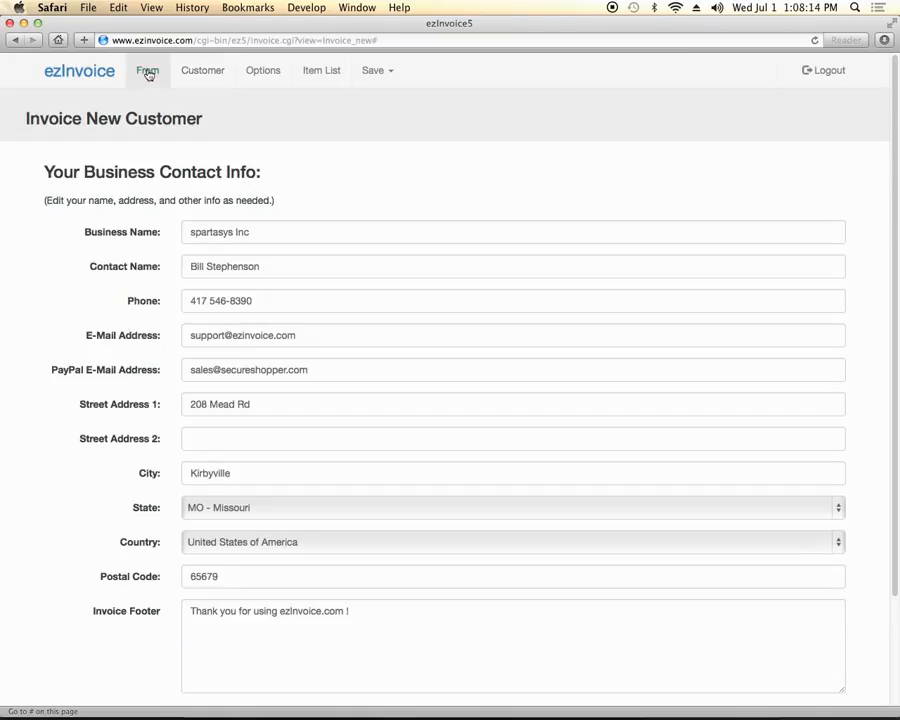
pyautogui.click(202, 71)
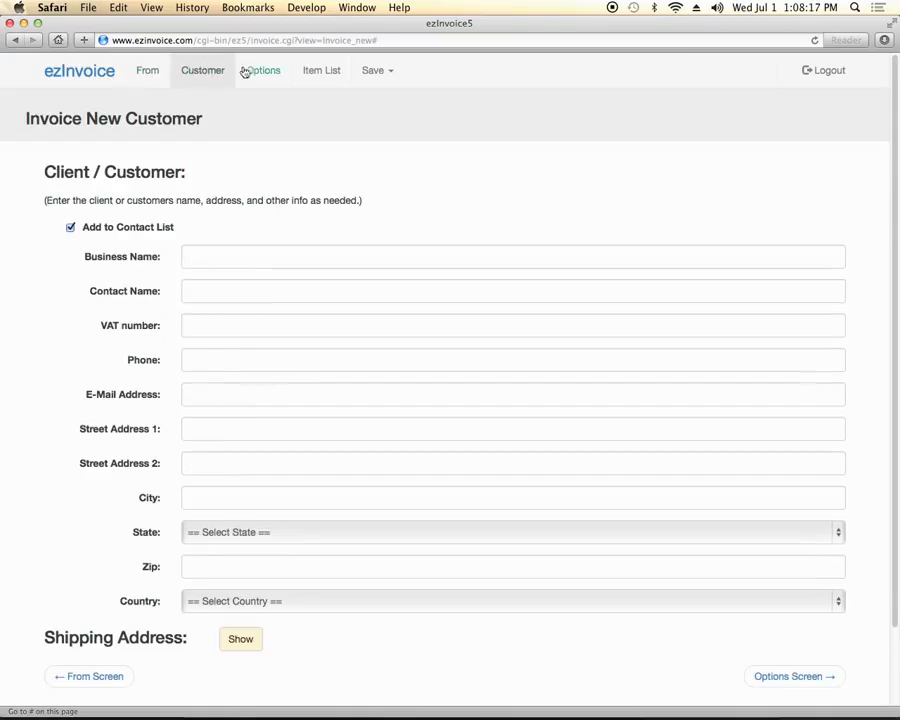
pyautogui.click(247, 72)
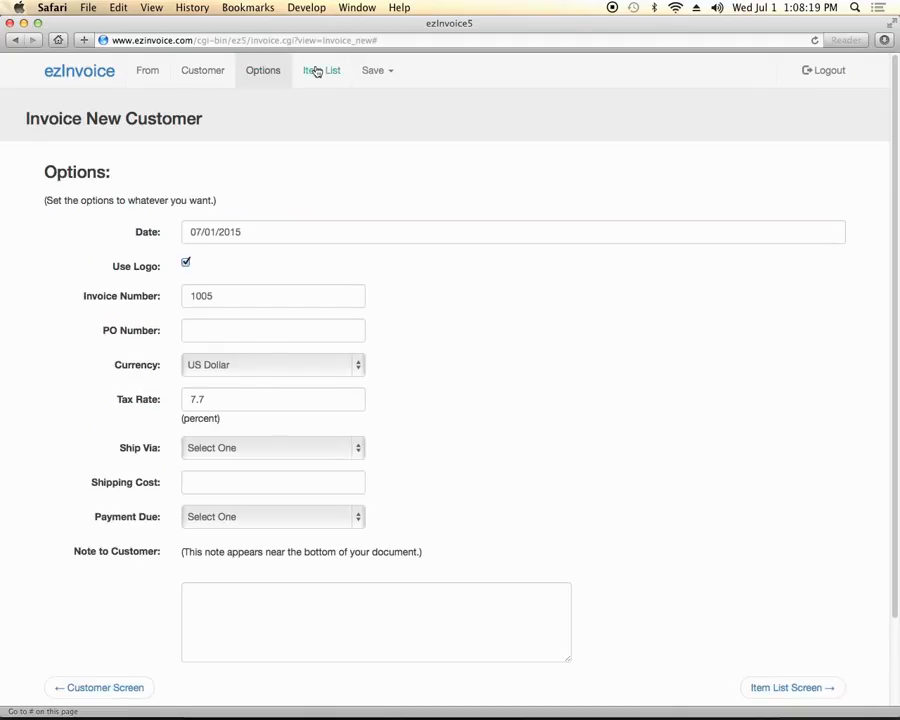
pyautogui.click(316, 72)
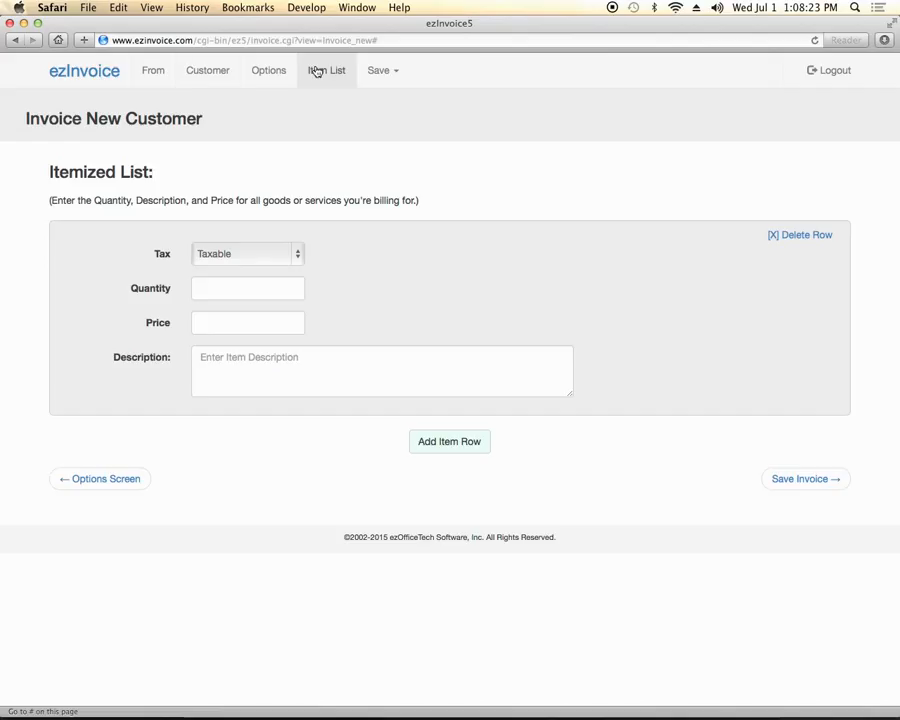
pyautogui.click(152, 72)
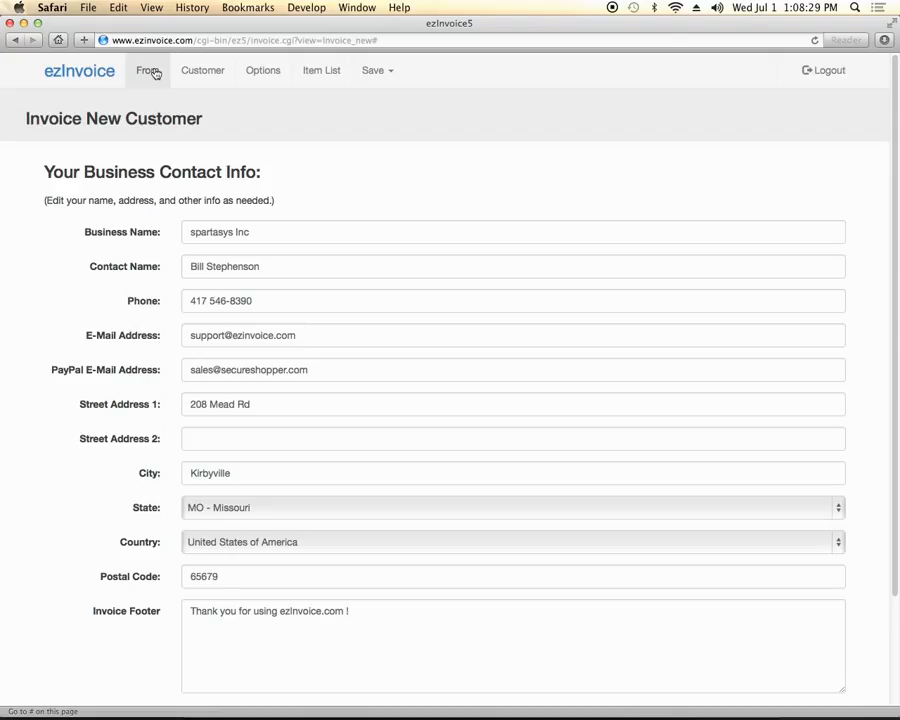
pyautogui.click(201, 73)
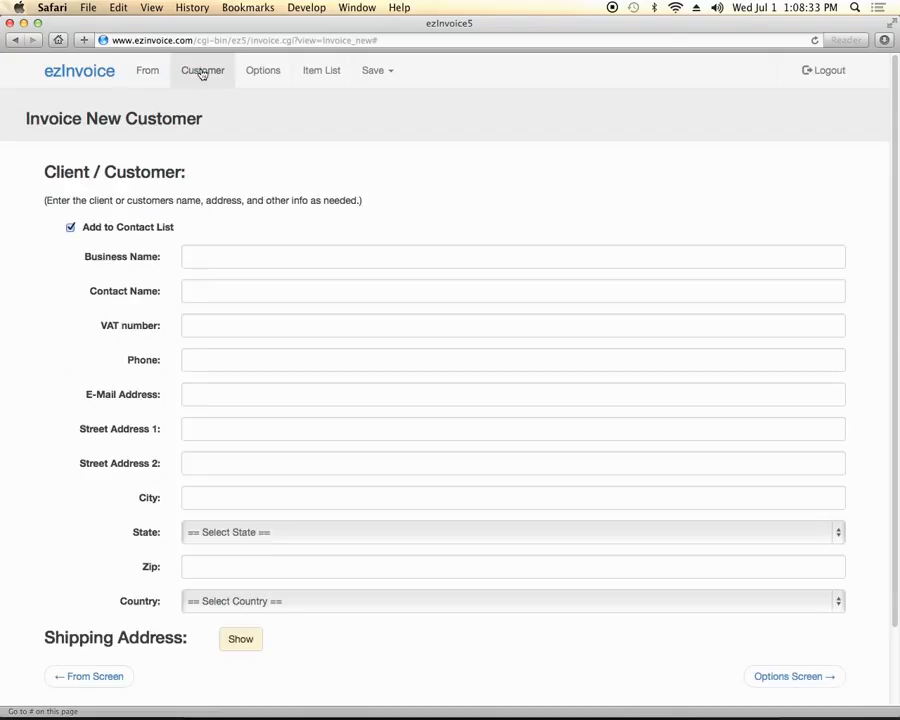
# Enter American Widgets as the business name and the contact's full name
pyautogui.click(214, 259)
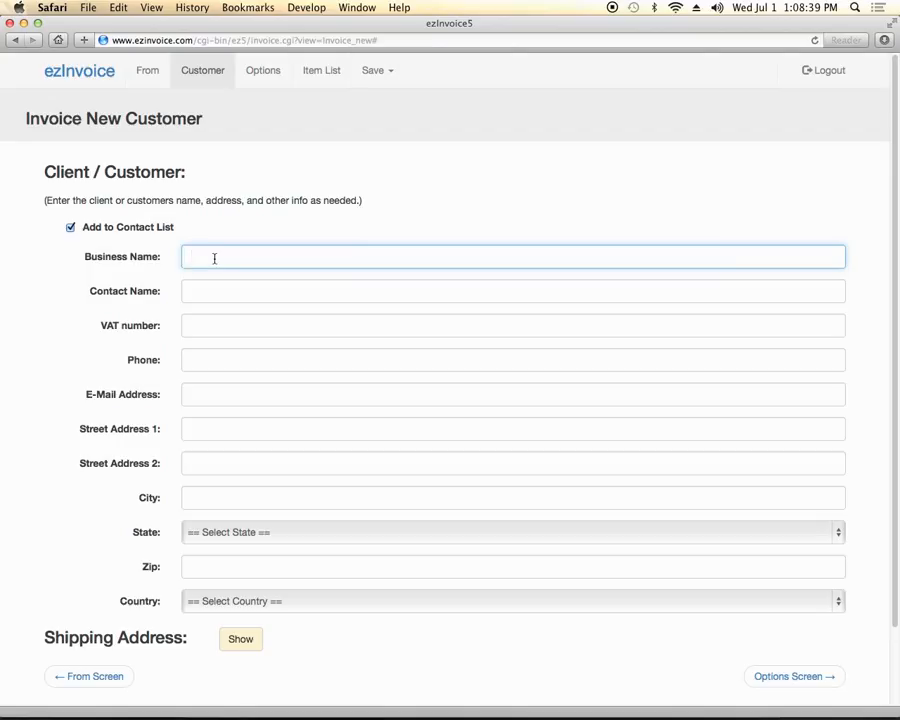
pyautogui.write('American Widgets')
pyautogui.click(227, 297)
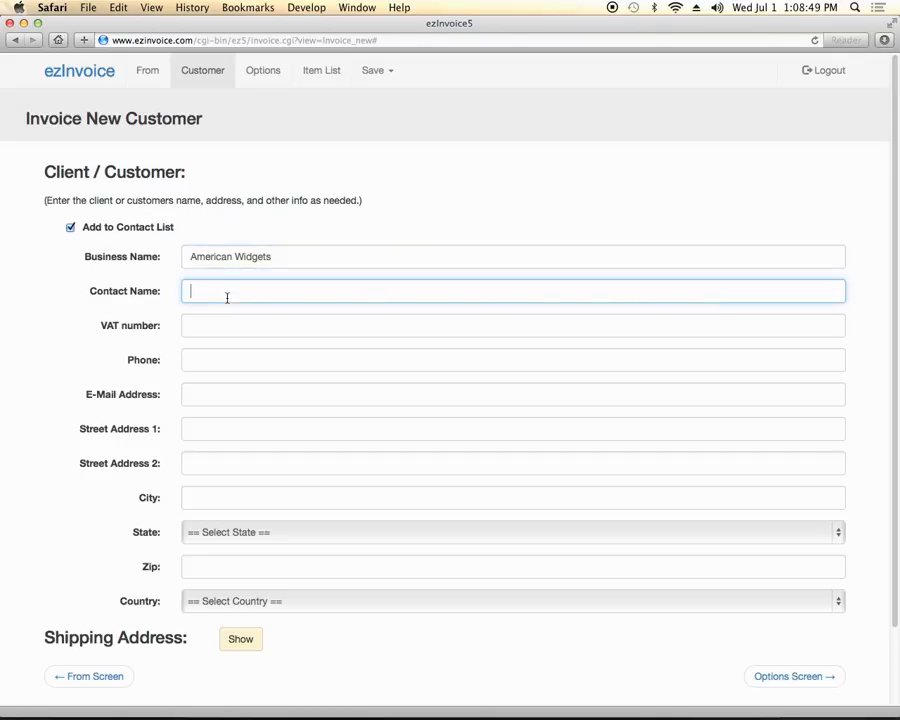
pyautogui.click(213, 326)
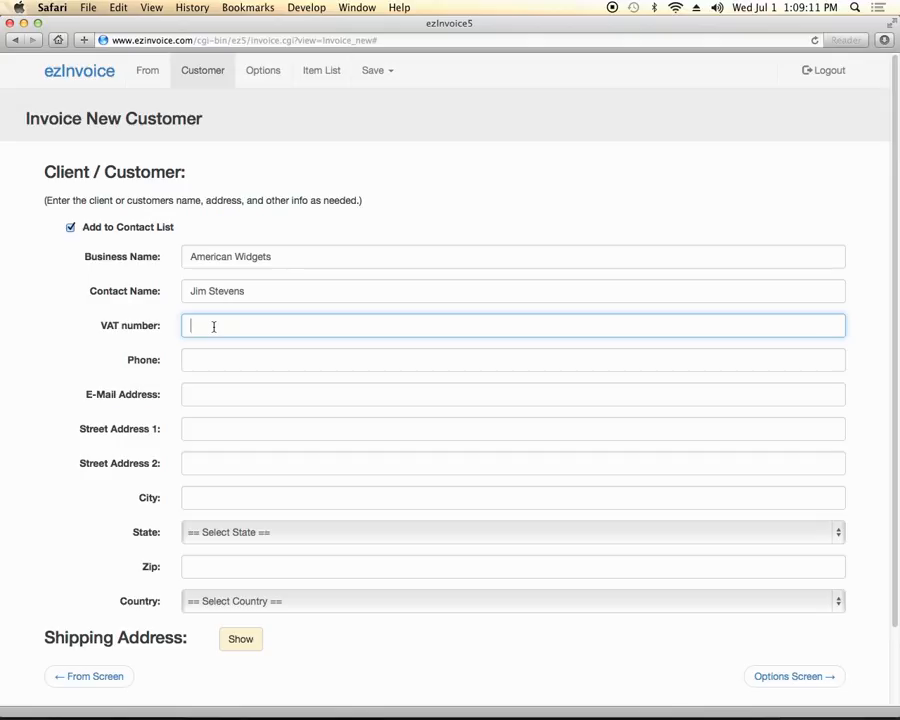
pyautogui.click(213, 326)
# Fill in the contact's e-mail, both street address lines, and begin the city
pyautogui.click(210, 361)
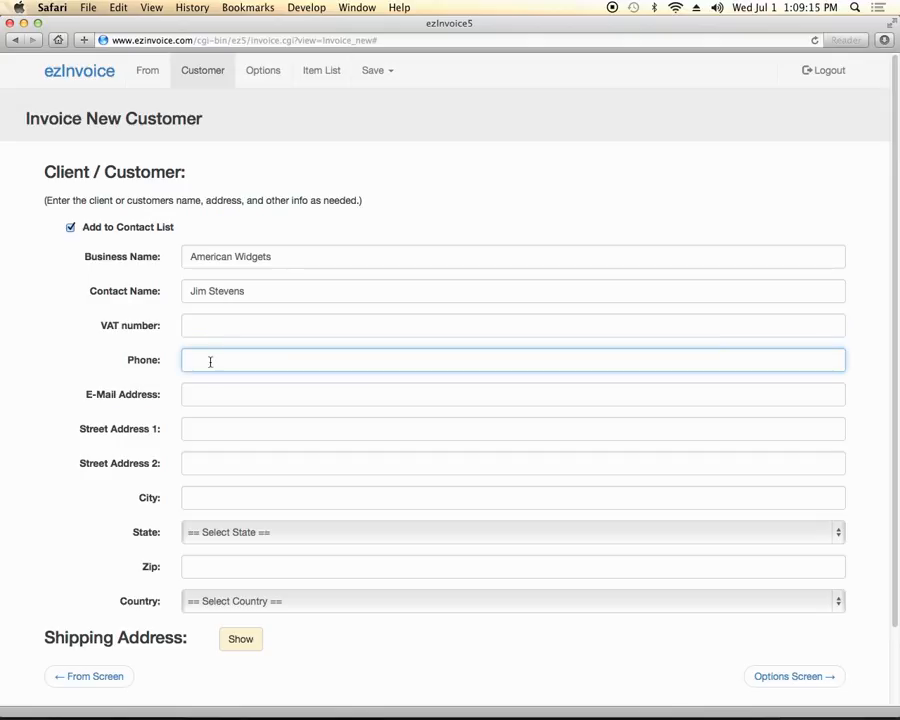
pyautogui.click(208, 395)
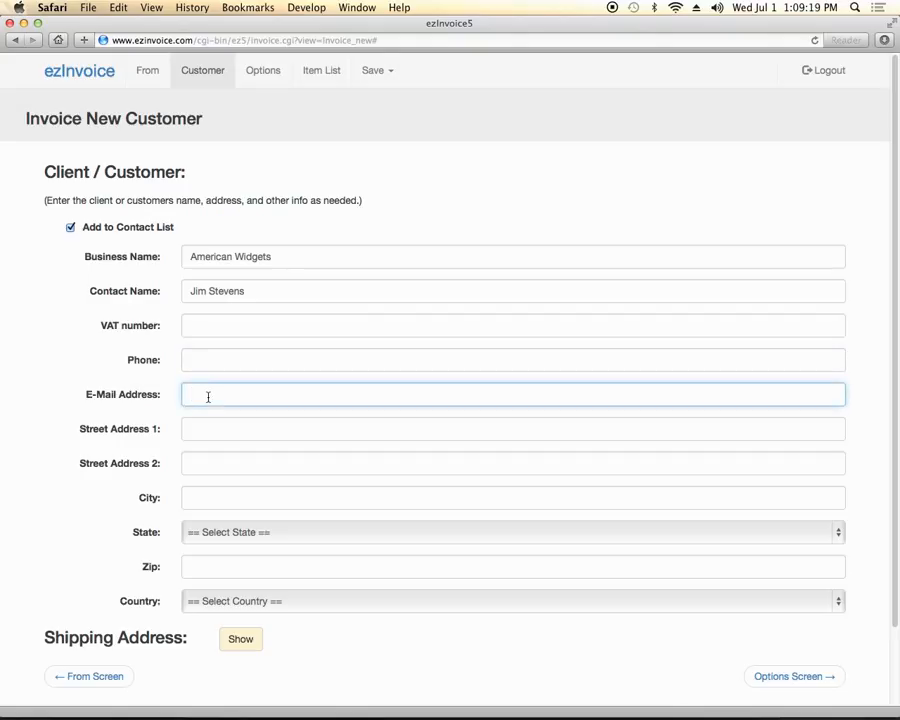
pyautogui.click(200, 428)
pyautogui.write('123 ')
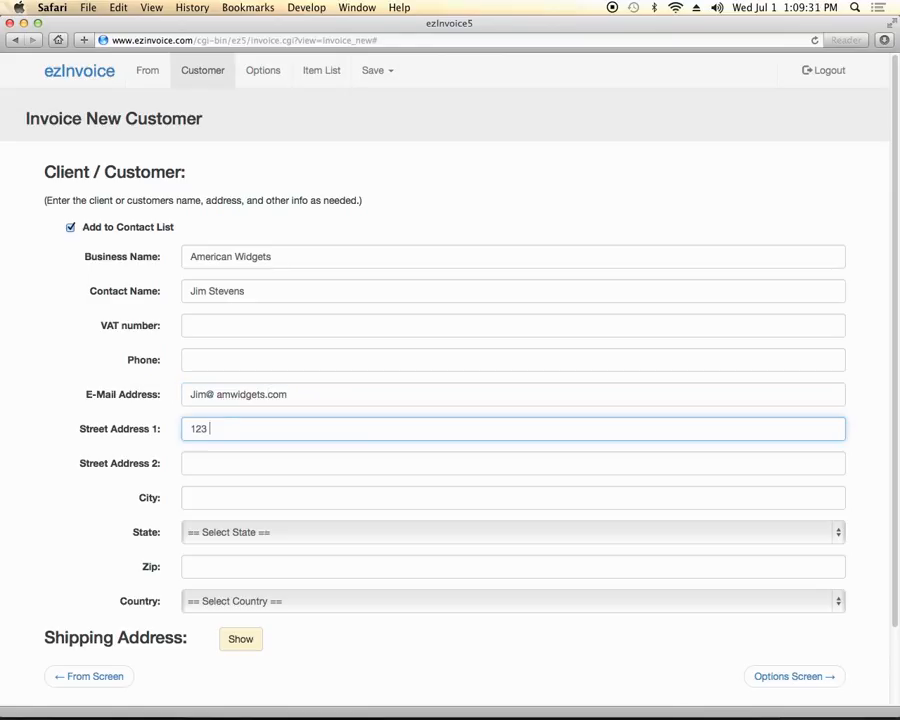
pyautogui.write('Any St')
pyautogui.click(201, 465)
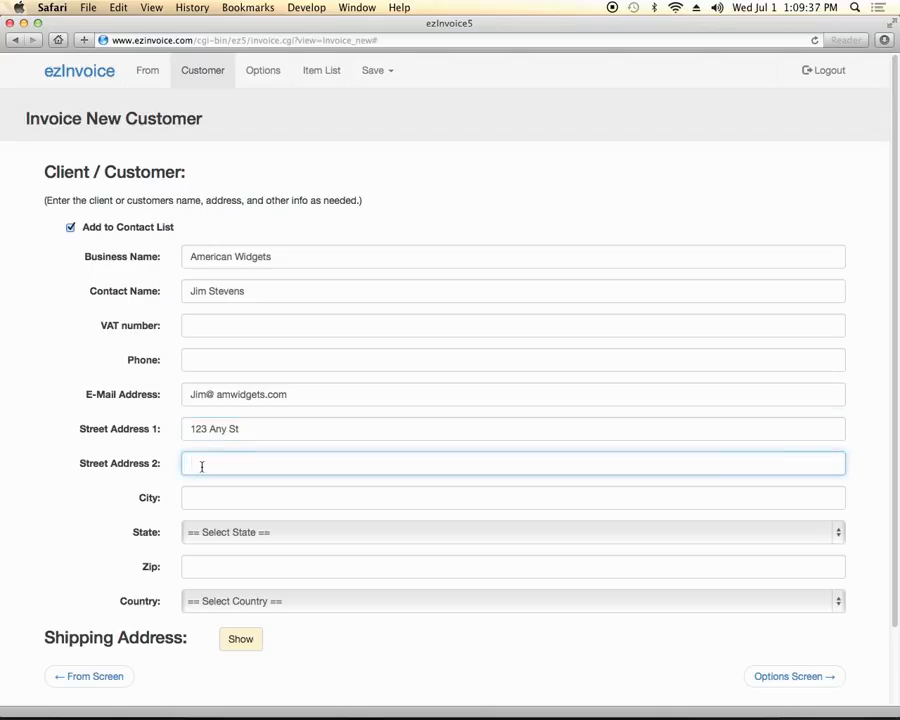
pyautogui.write('Suite 401')
pyautogui.click(219, 497)
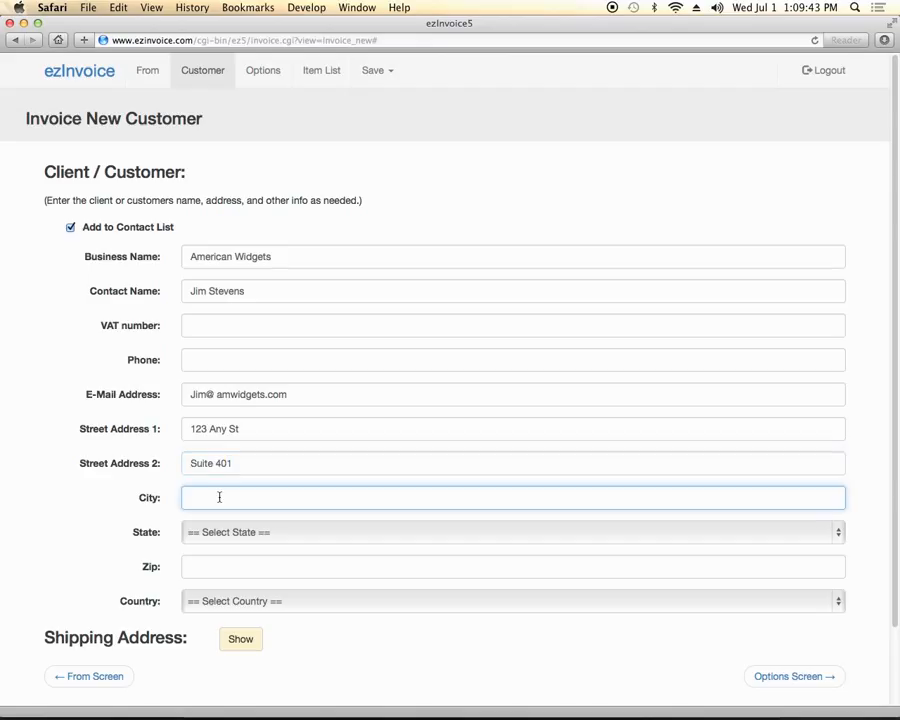
pyautogui.write('J')
pyautogui.press('BackSpace')
# Finish the city, then set state MO - Missouri, the zip code, and country United States of America
pyautogui.write('Kirbyville')
pyautogui.click(249, 533)
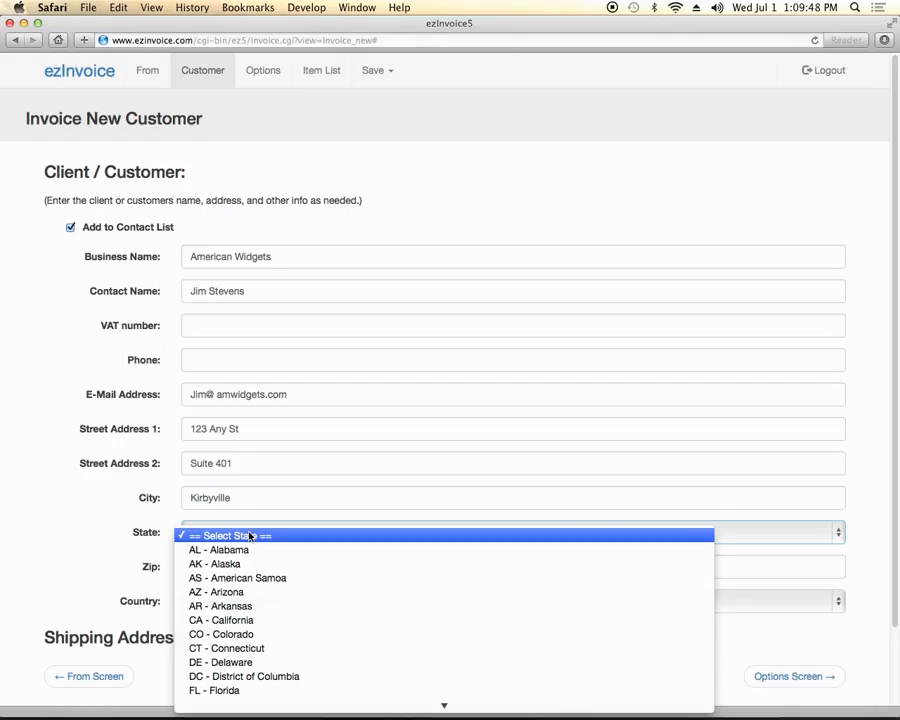
pyautogui.scroll(-10, 250, 536)
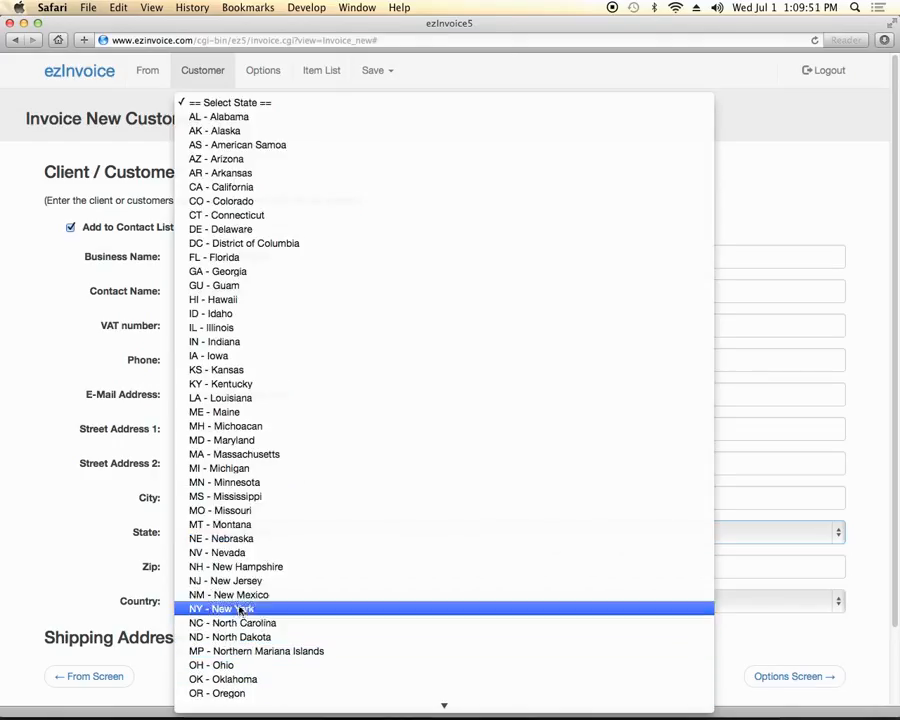
pyautogui.click(228, 510)
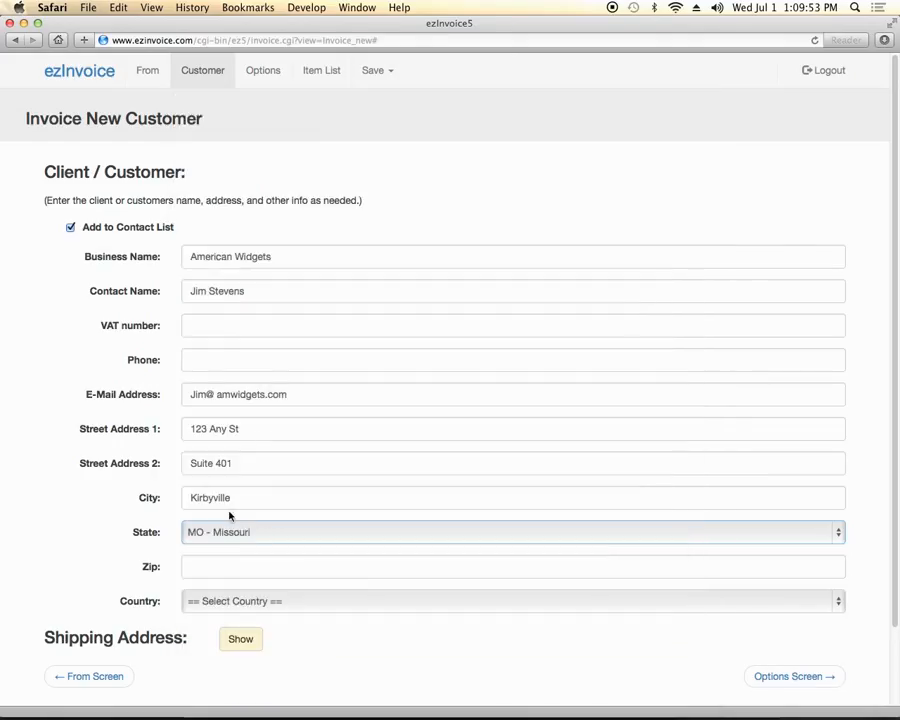
pyautogui.click(225, 566)
pyautogui.write('656')
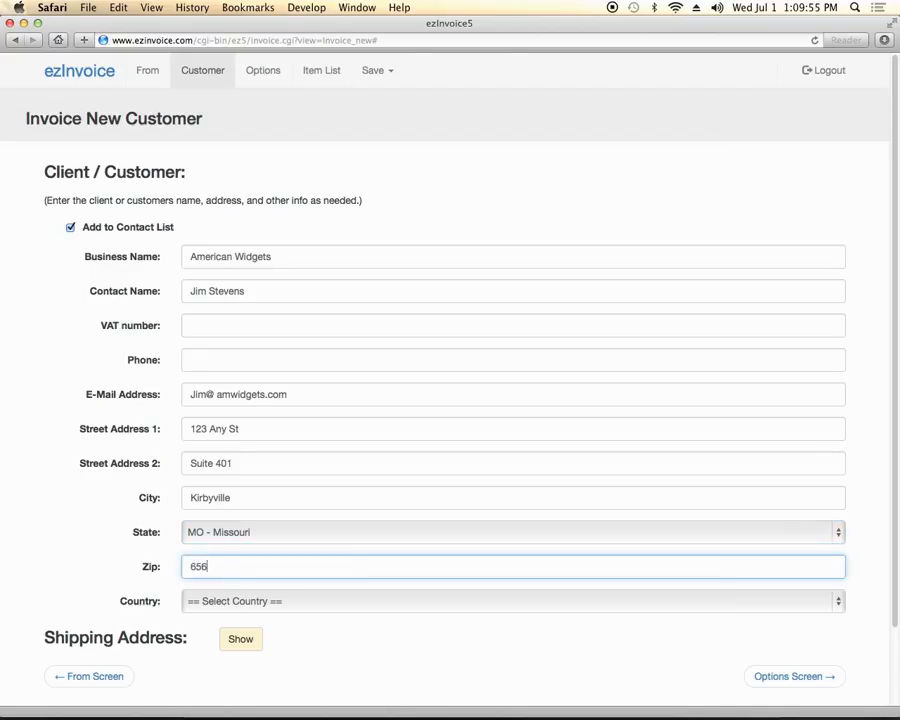
pyautogui.write('79')
pyautogui.click(254, 600)
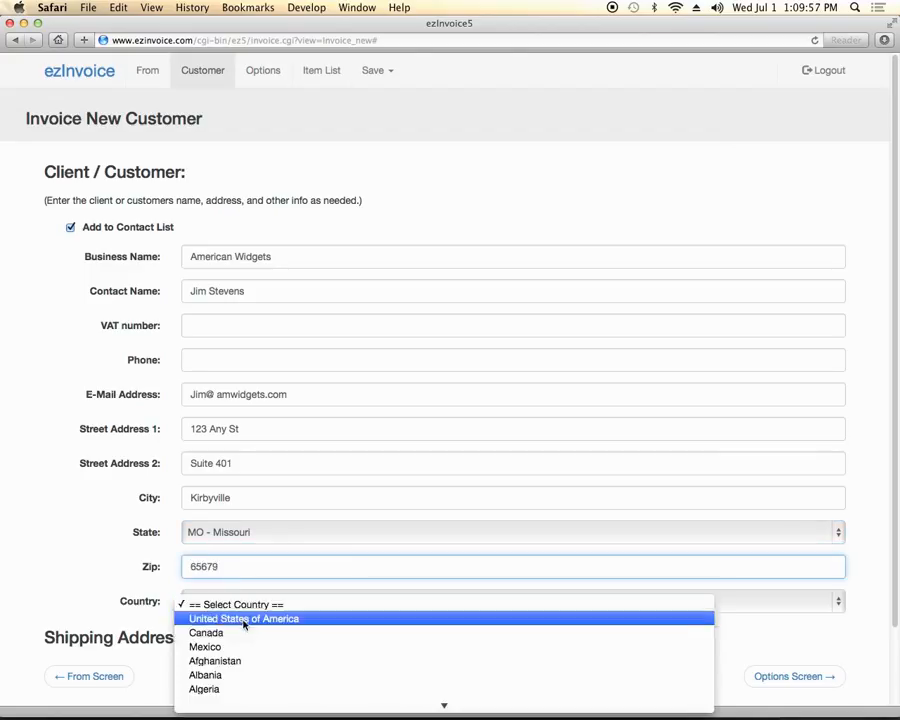
pyautogui.click(243, 622)
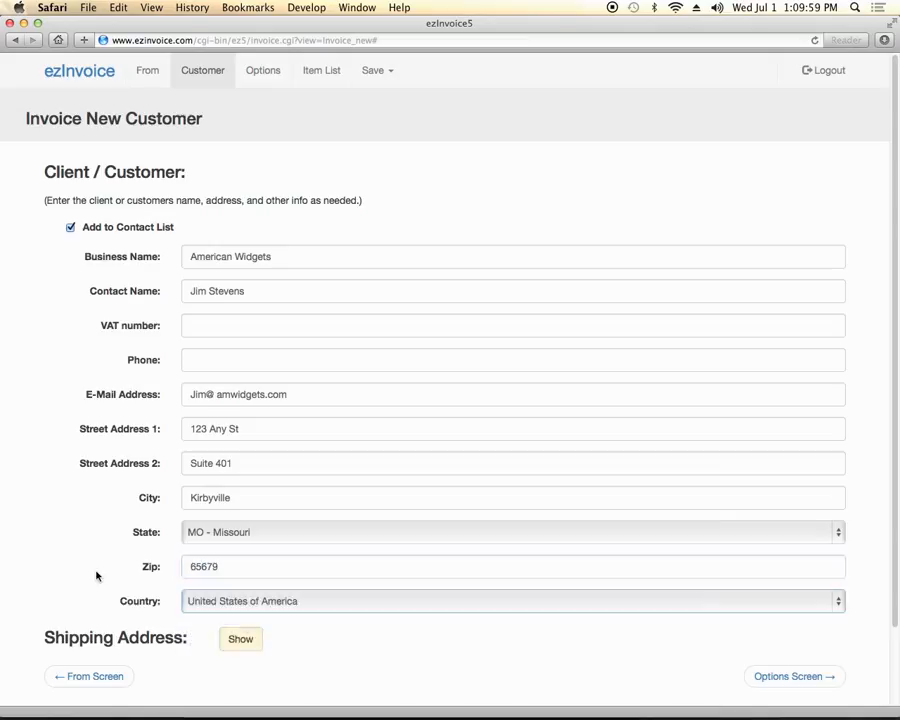
pyautogui.scroll(-2, 93, 576)
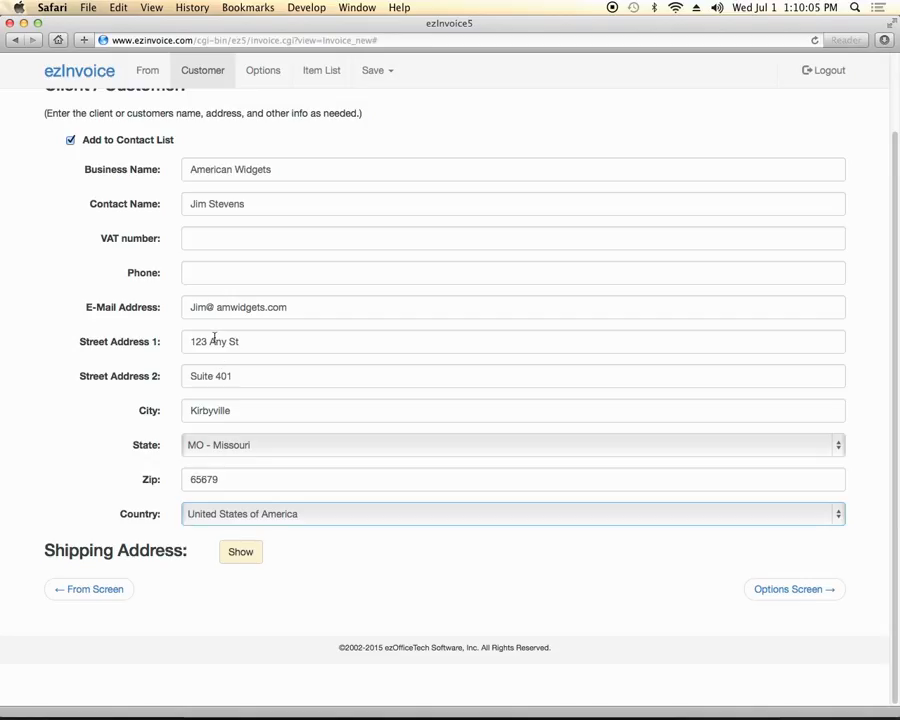
# Reveal the shipping address and tick Use "To" Address so the invoice ships to the billing address
pyautogui.click(242, 550)
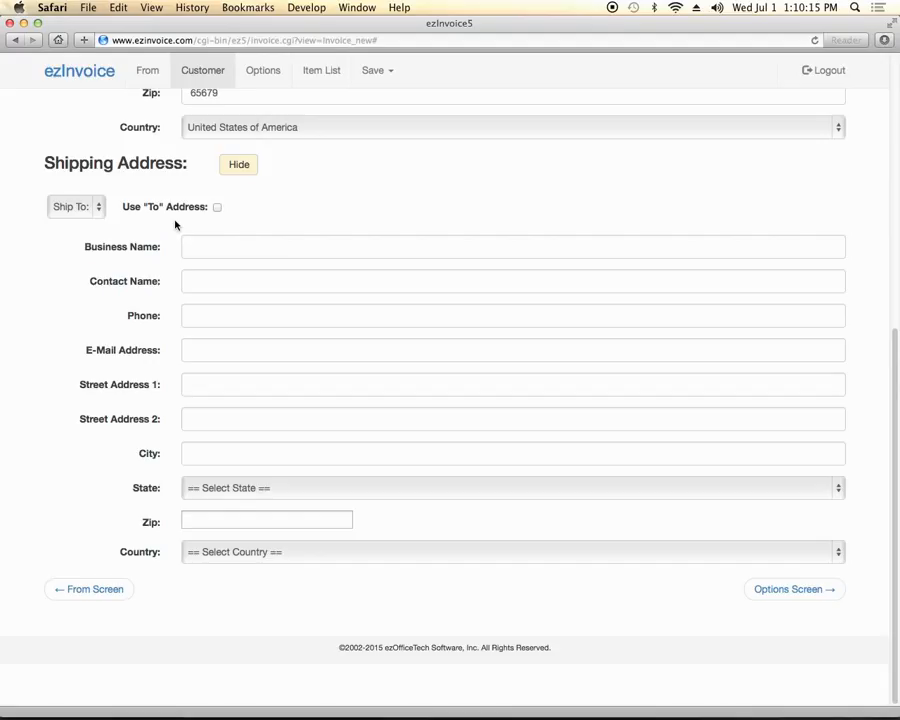
pyautogui.click(217, 207)
pyautogui.scroll(10, 294, 234)
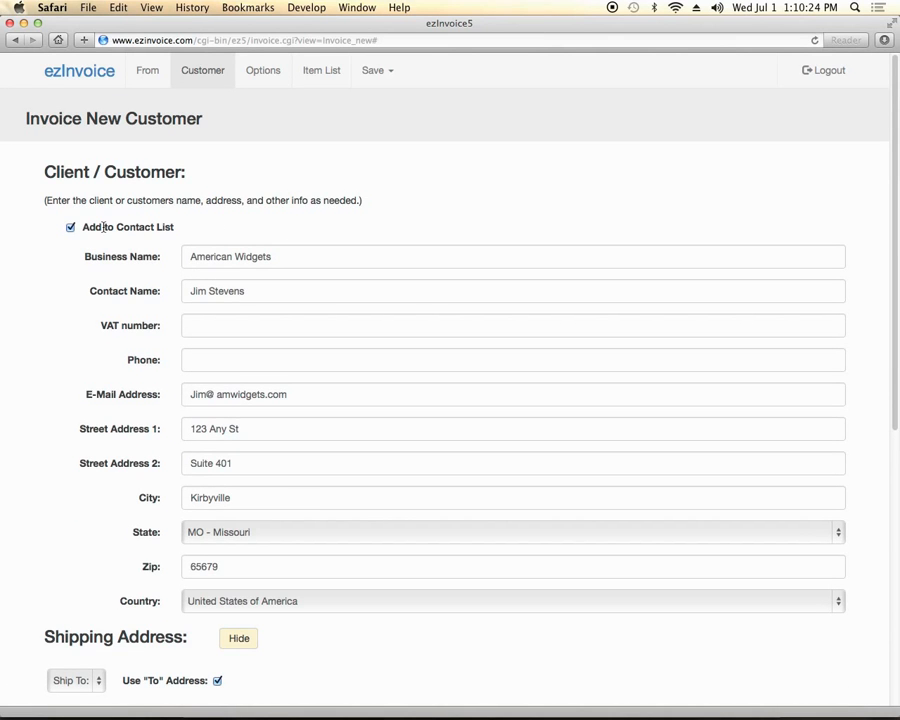
pyautogui.scroll(-4, 262, 497)
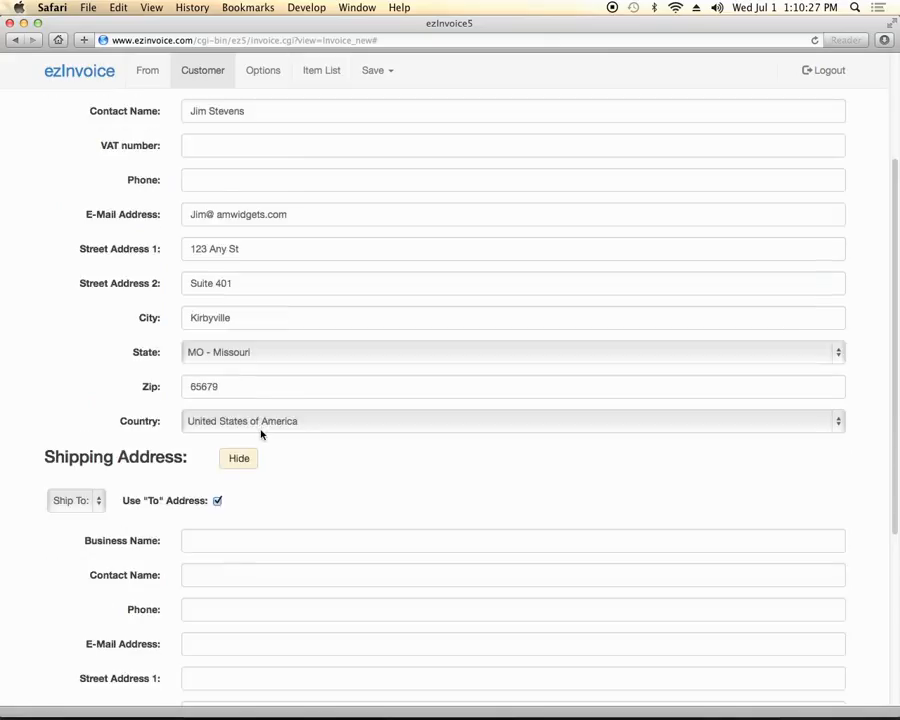
pyautogui.scroll(-5, 261, 434)
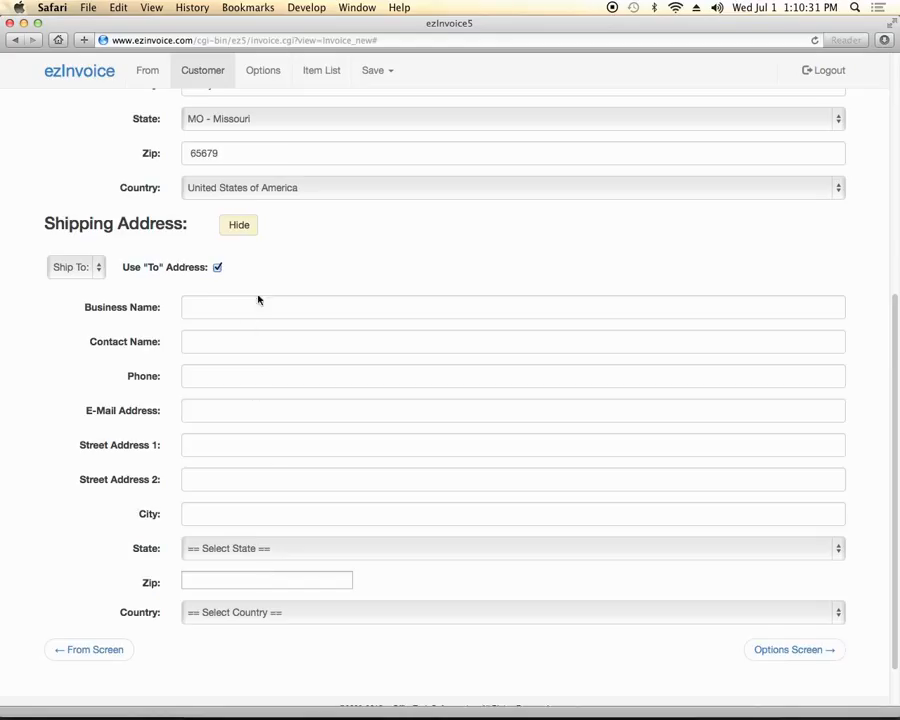
pyautogui.scroll(9, 258, 298)
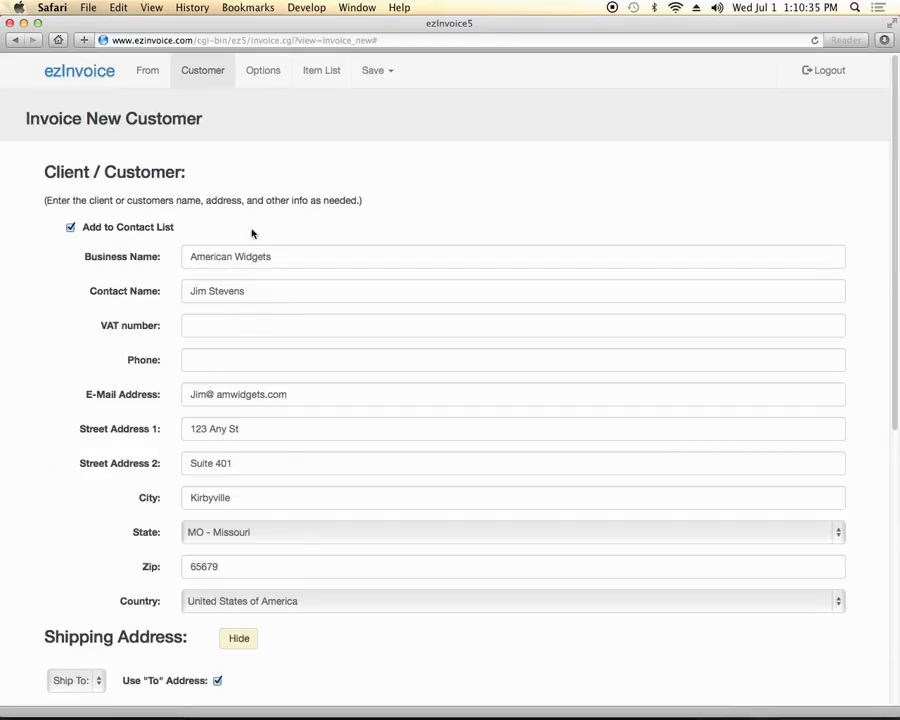
pyautogui.click(264, 74)
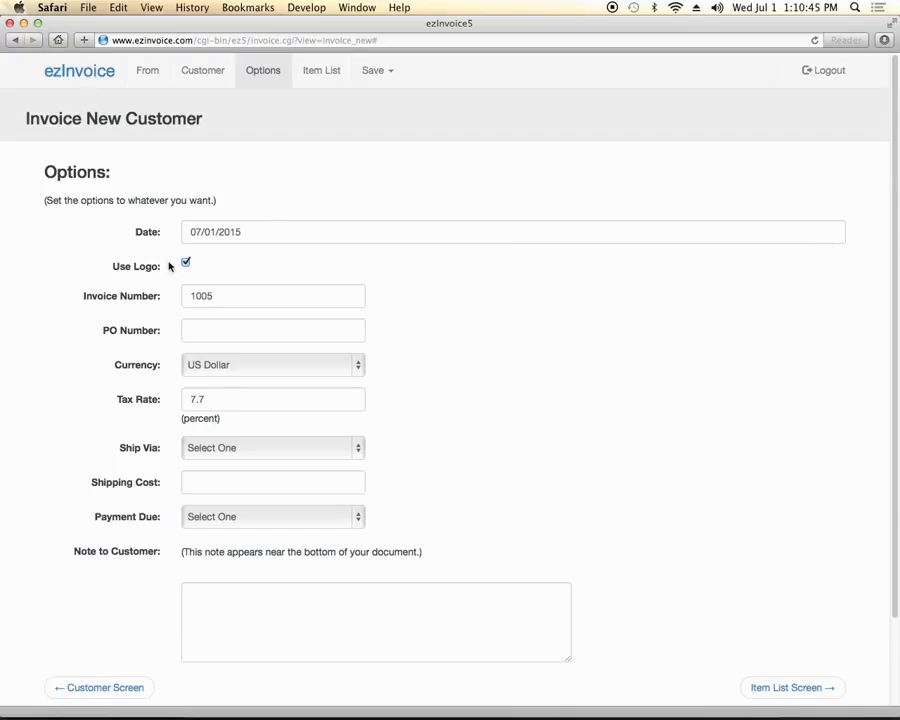
# Confirm 07/01/2015 as the invoice date in the calendar
pyautogui.click(225, 394)
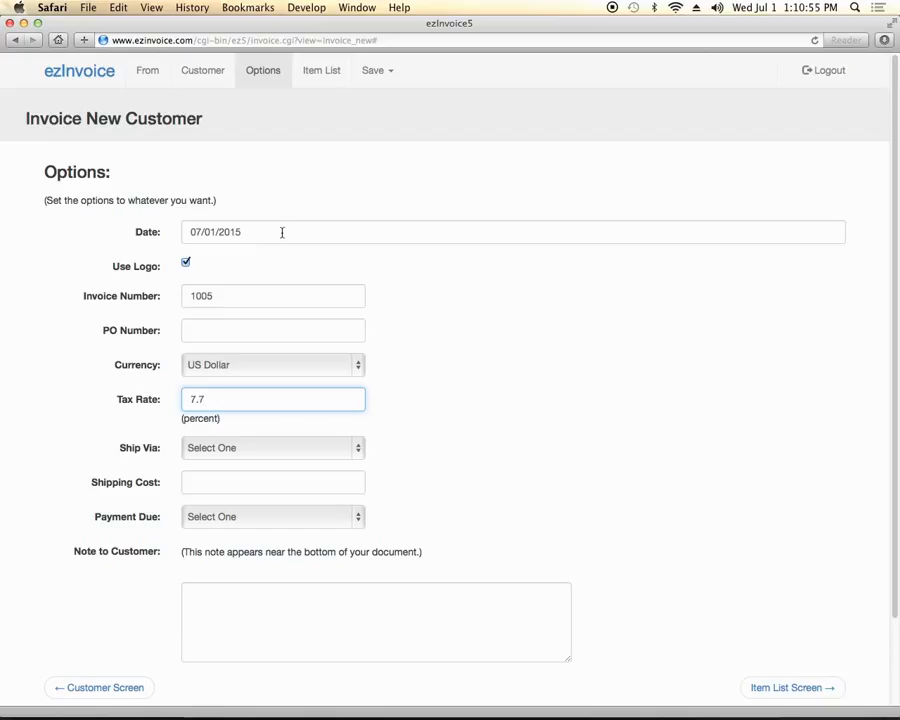
pyautogui.click(282, 232)
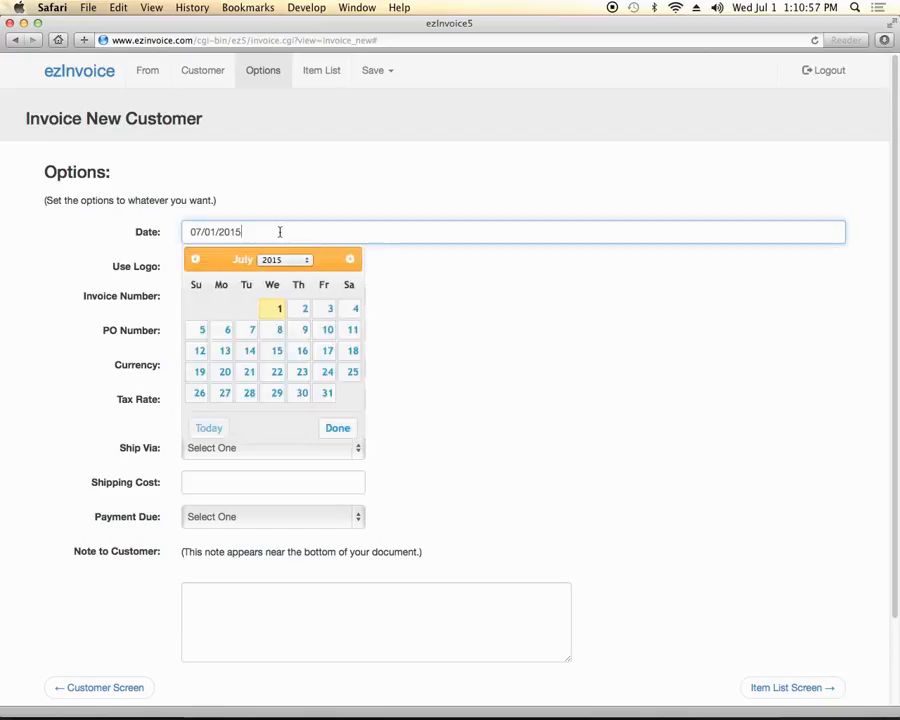
pyautogui.click(277, 260)
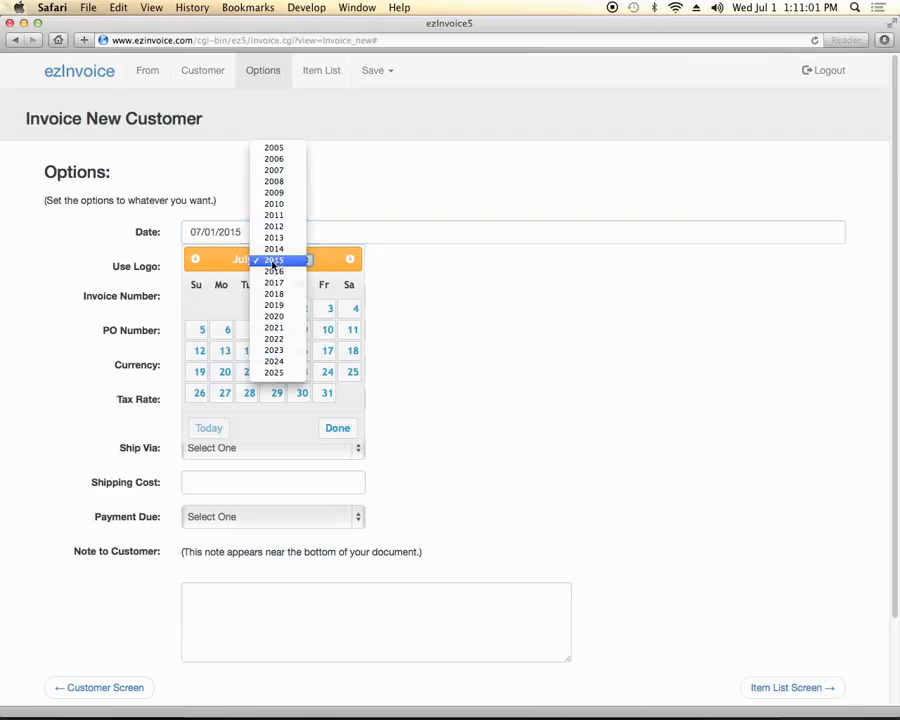
pyautogui.click(274, 261)
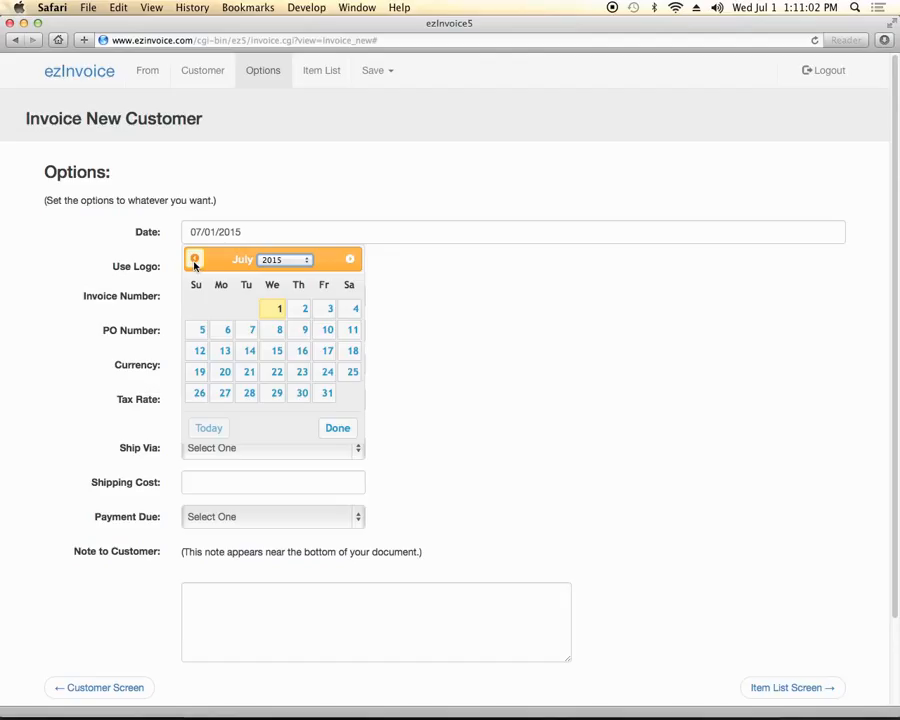
pyautogui.click(195, 260)
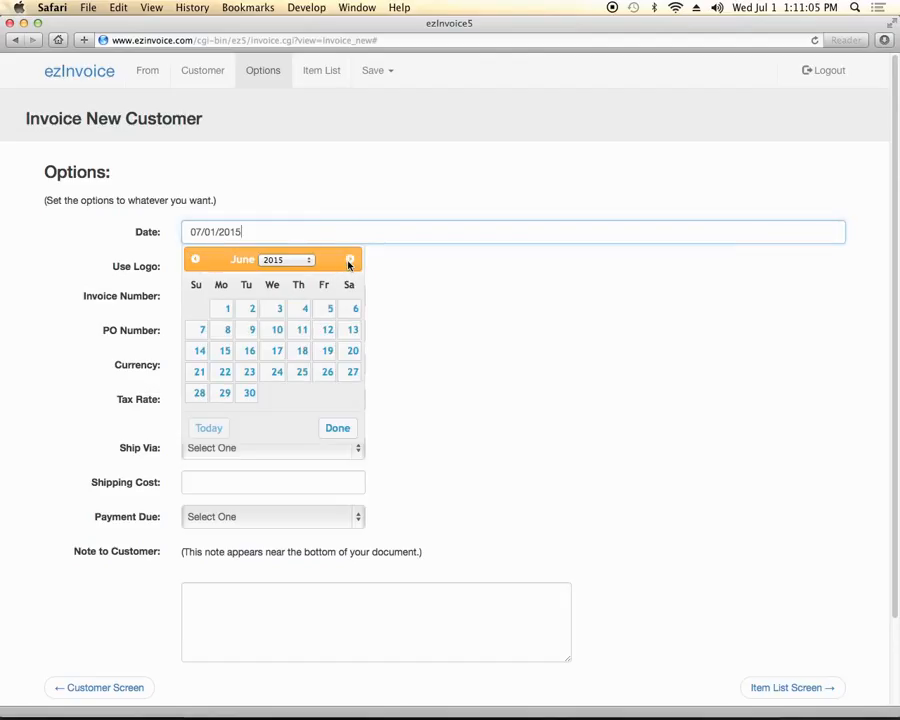
pyautogui.click(349, 261)
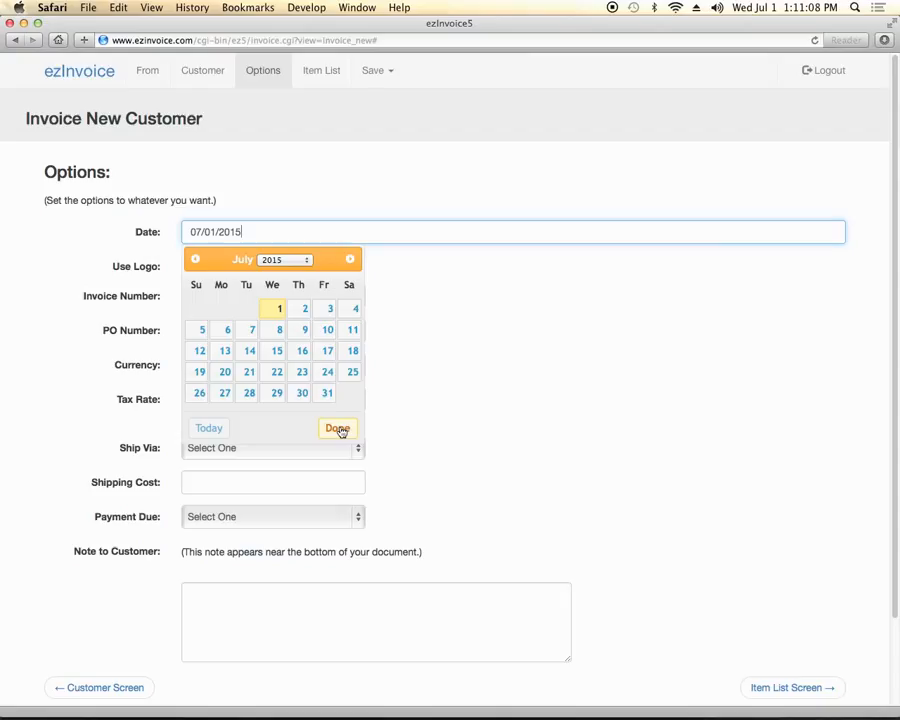
pyautogui.click(338, 428)
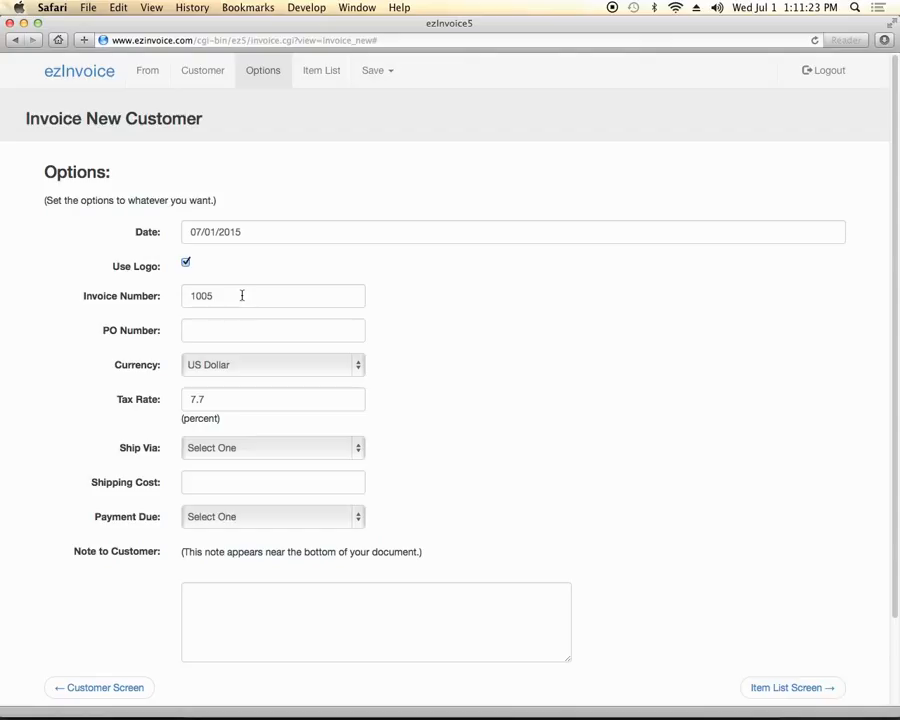
# Enter PO number 12365 and check the 7.7 percent tax rate
pyautogui.click(219, 329)
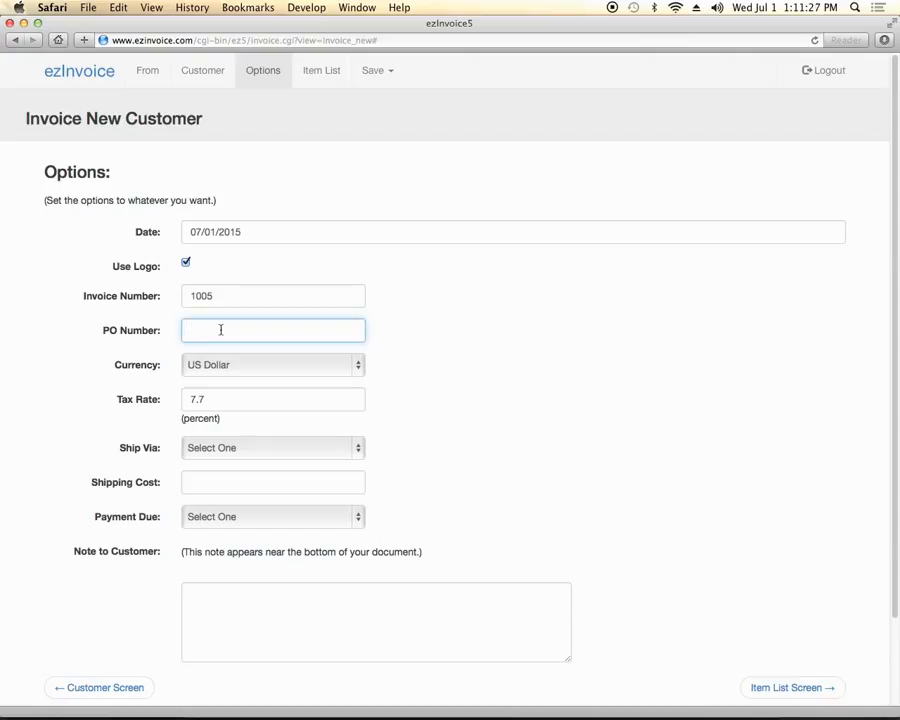
pyautogui.write('12365')
pyautogui.click(231, 401)
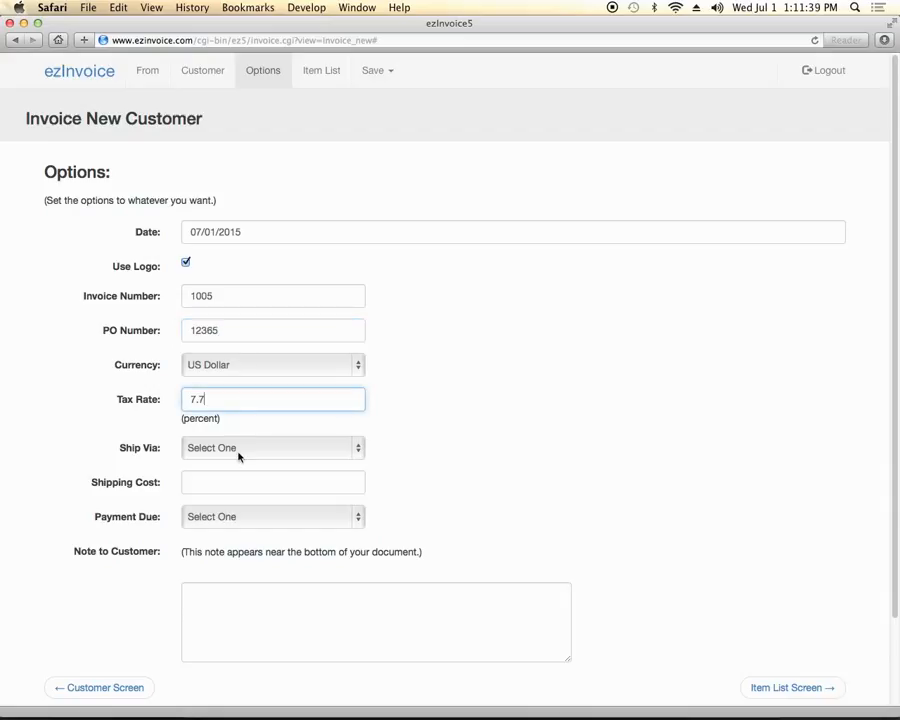
pyautogui.click(238, 455)
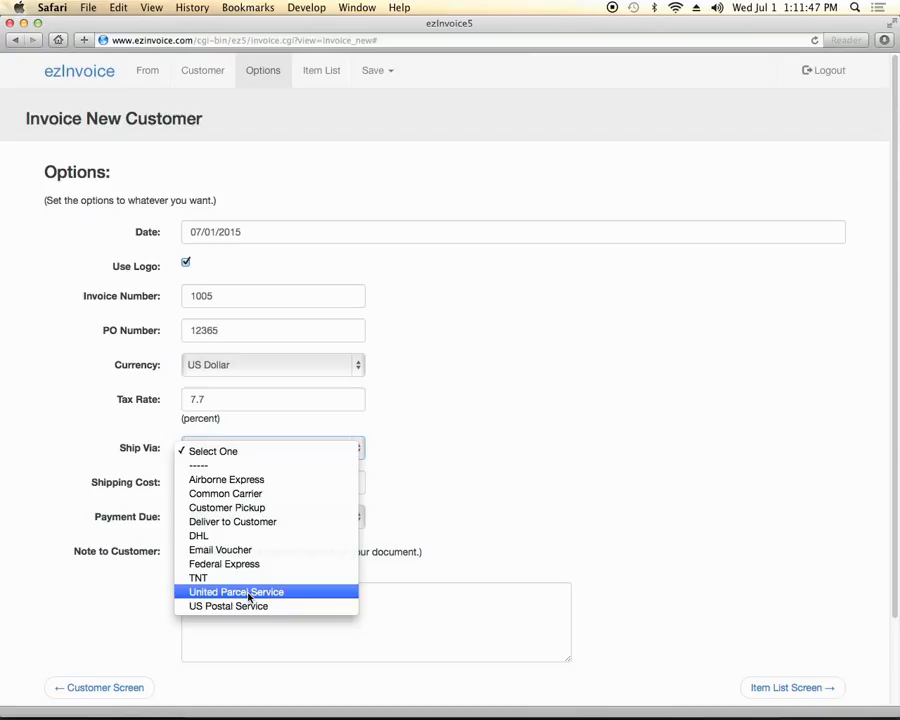
# Ship via United Parcel Service with 22.52 shipping cost and payment due in 30 Days
pyautogui.click(249, 596)
pyautogui.click(224, 482)
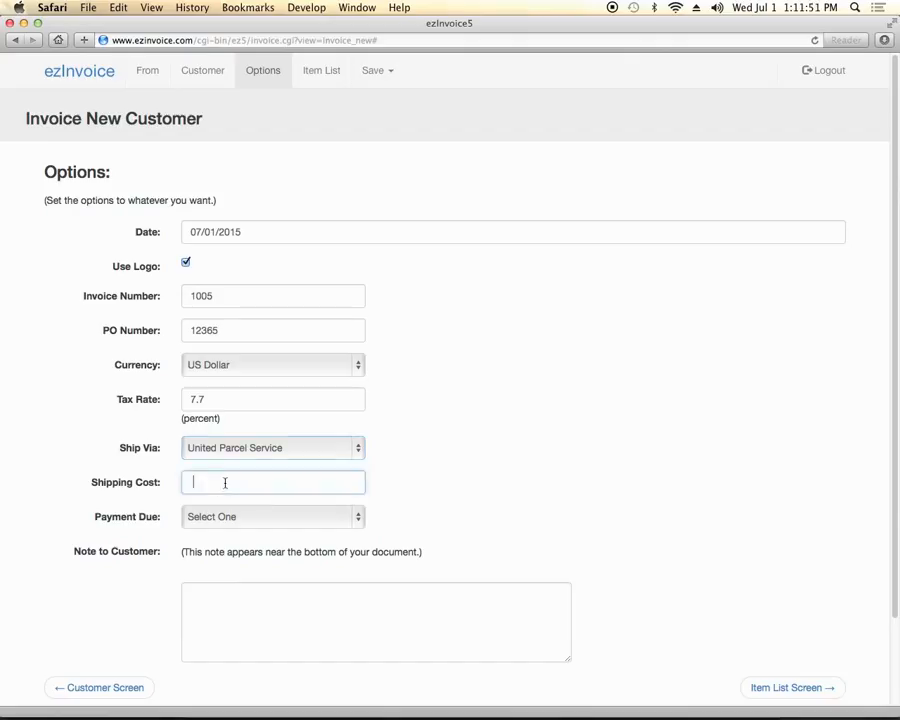
pyautogui.write('22.52')
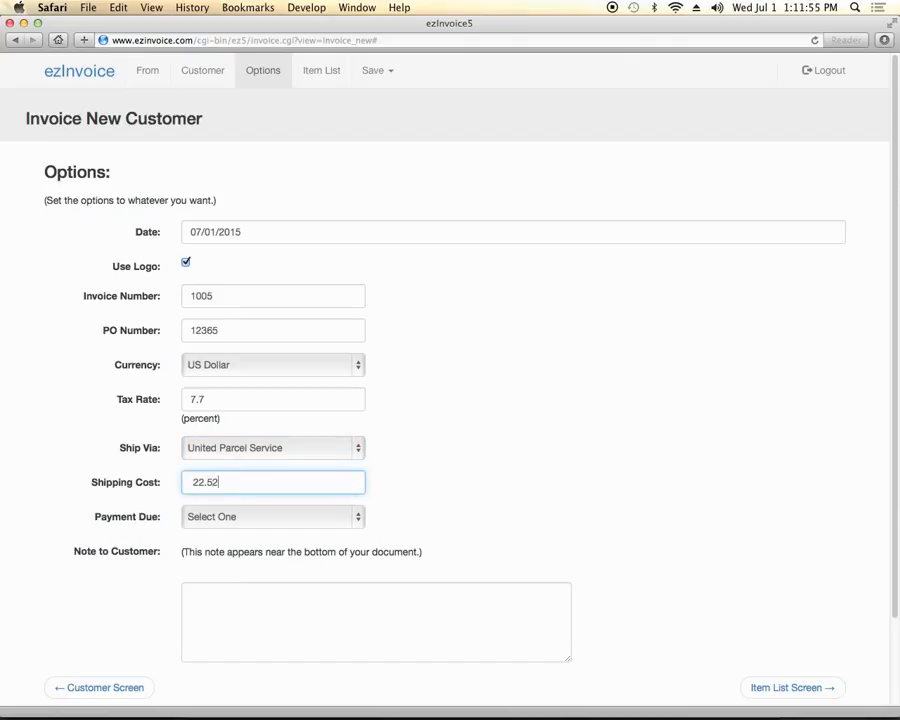
pyautogui.click(242, 518)
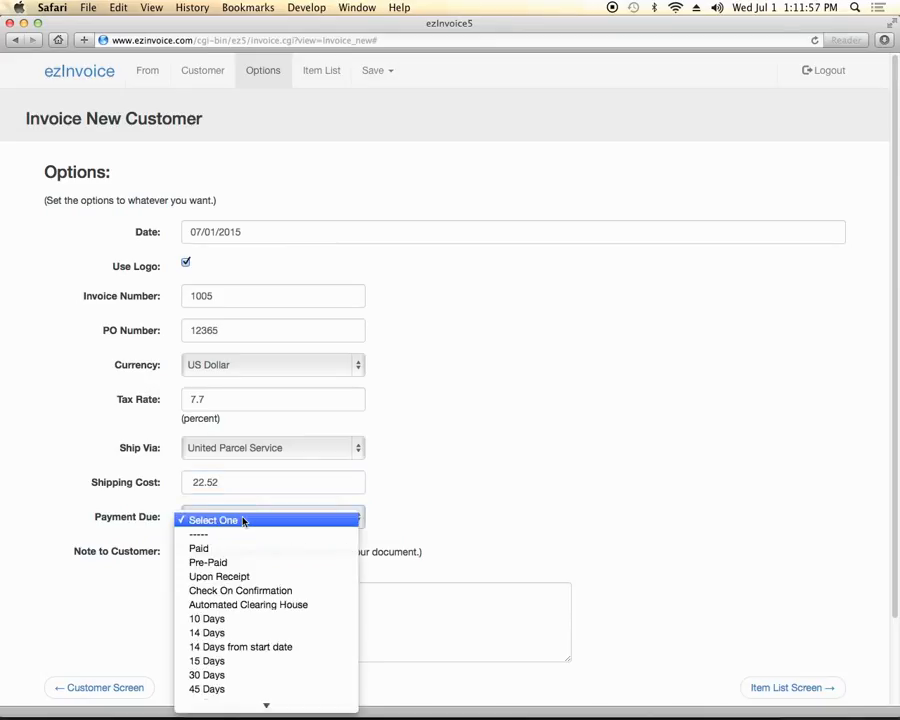
pyautogui.scroll(-1, 243, 521)
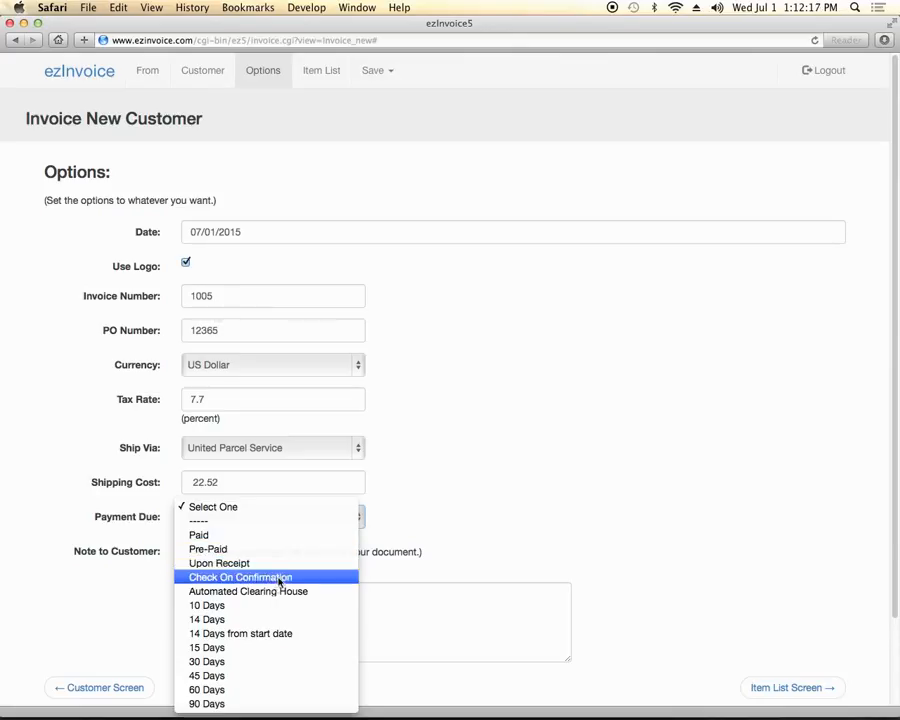
pyautogui.click(236, 661)
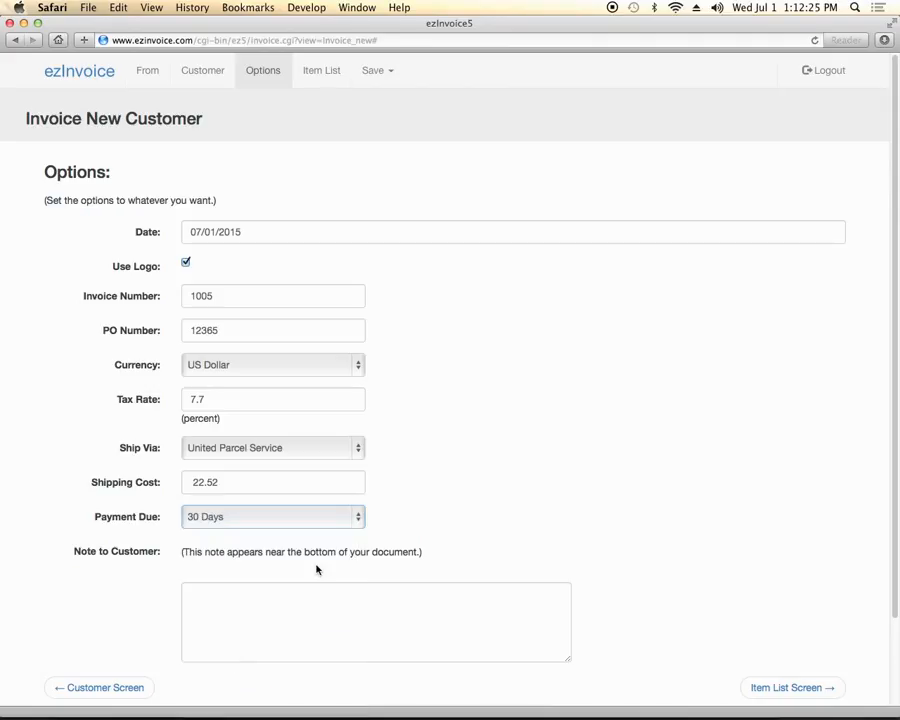
# Write the note to customer: "Call me with any questions."
pyautogui.click(250, 600)
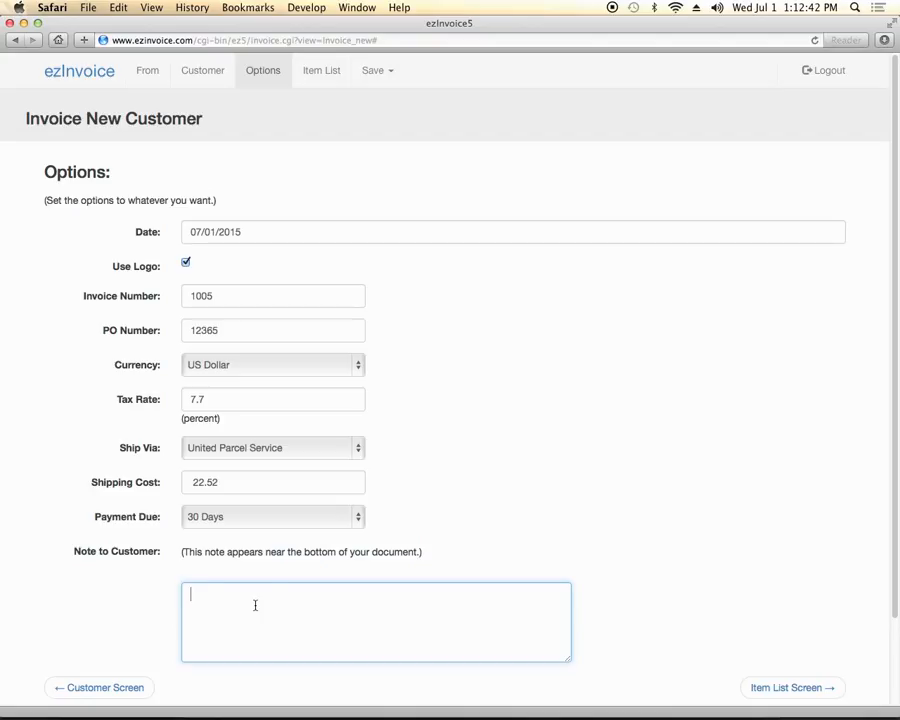
pyautogui.write('Call me with any questions.')
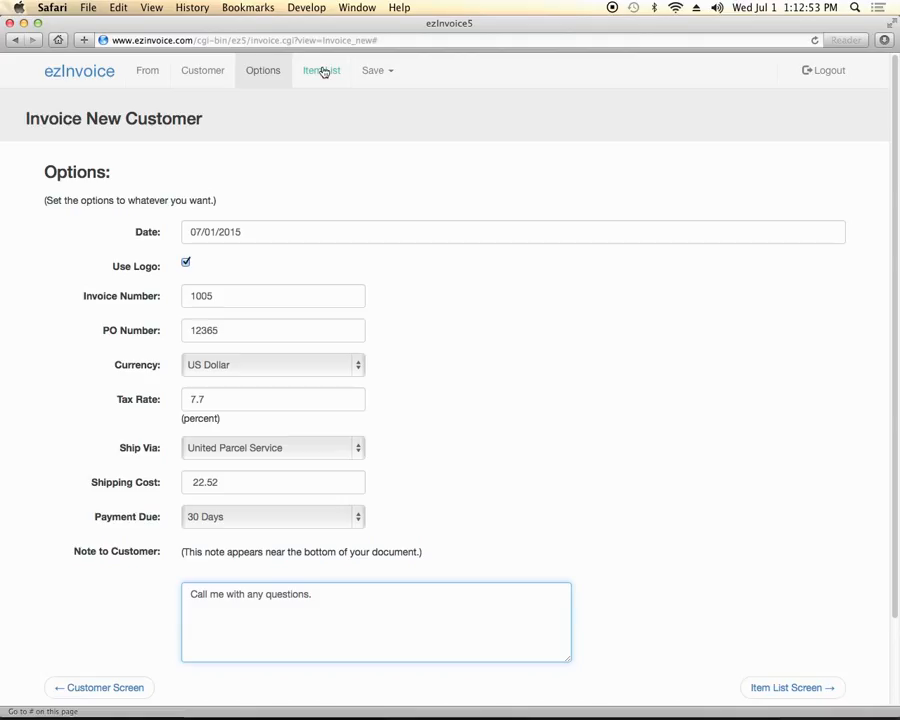
# Look through the Item List, Options and Customer pages, ending on the itemized list
pyautogui.click(323, 72)
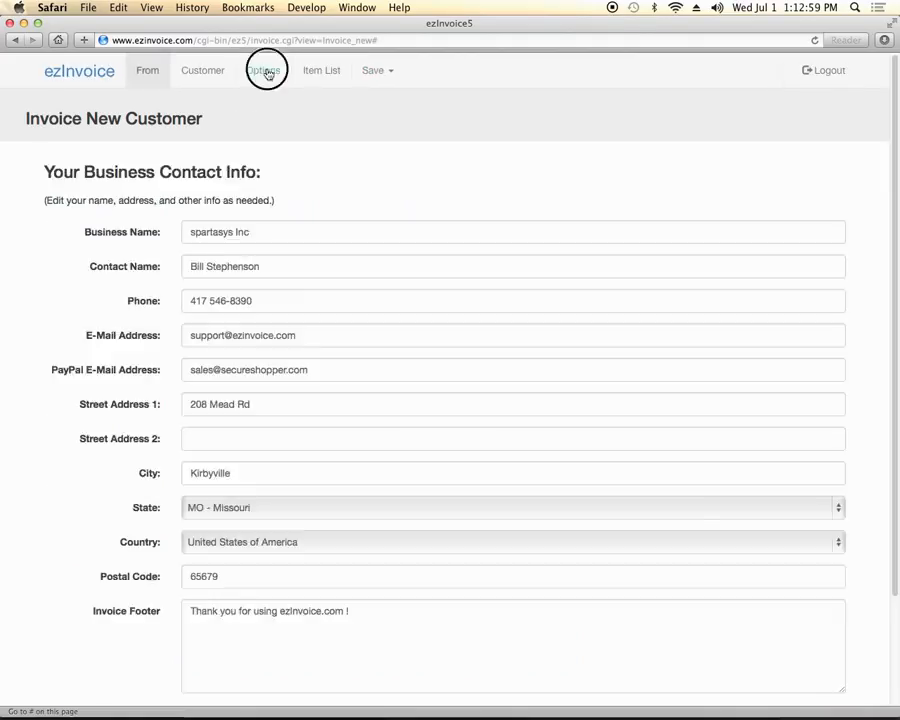
pyautogui.click(263, 70)
pyautogui.click(220, 74)
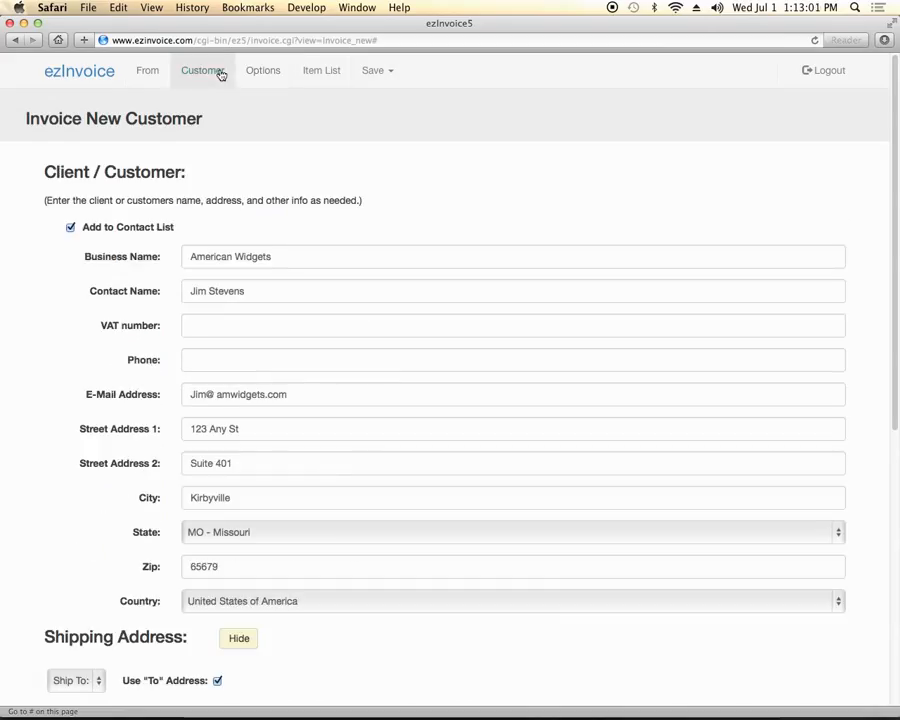
pyautogui.click(312, 74)
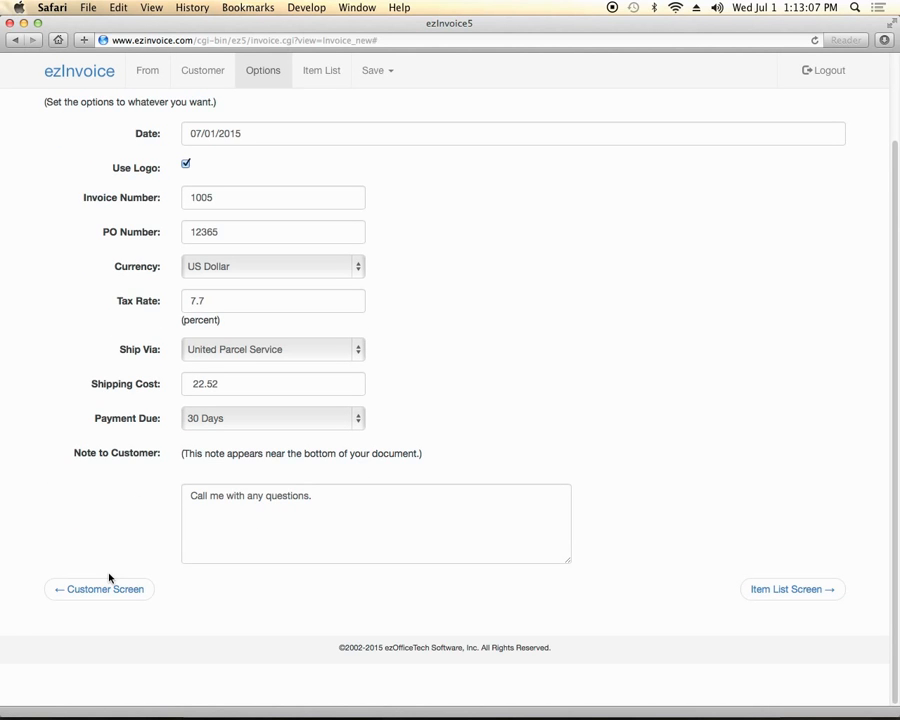
pyautogui.click(104, 587)
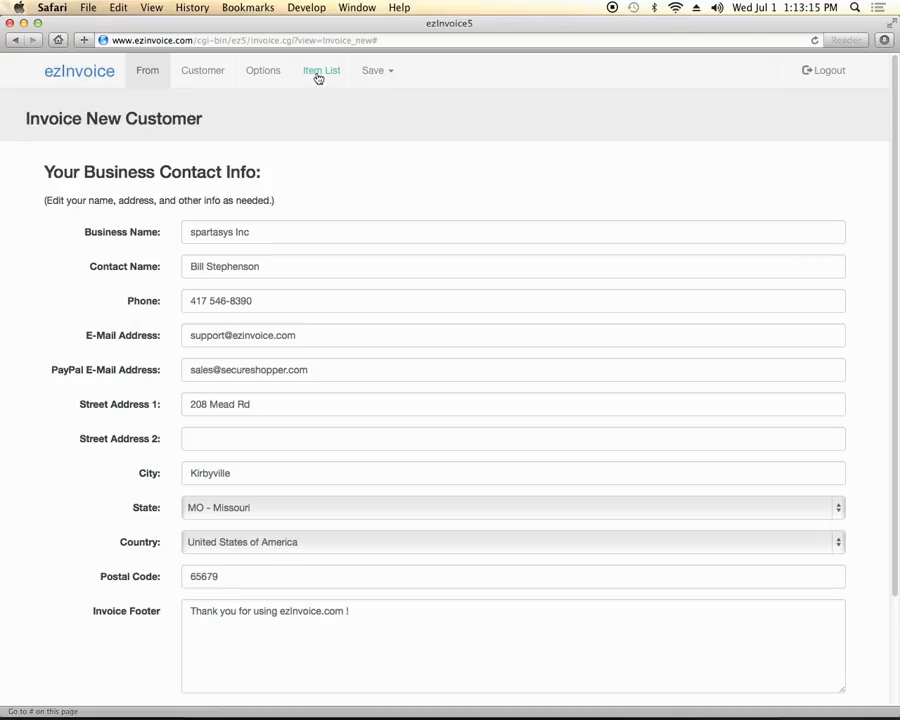
pyautogui.click(318, 72)
pyautogui.click(235, 256)
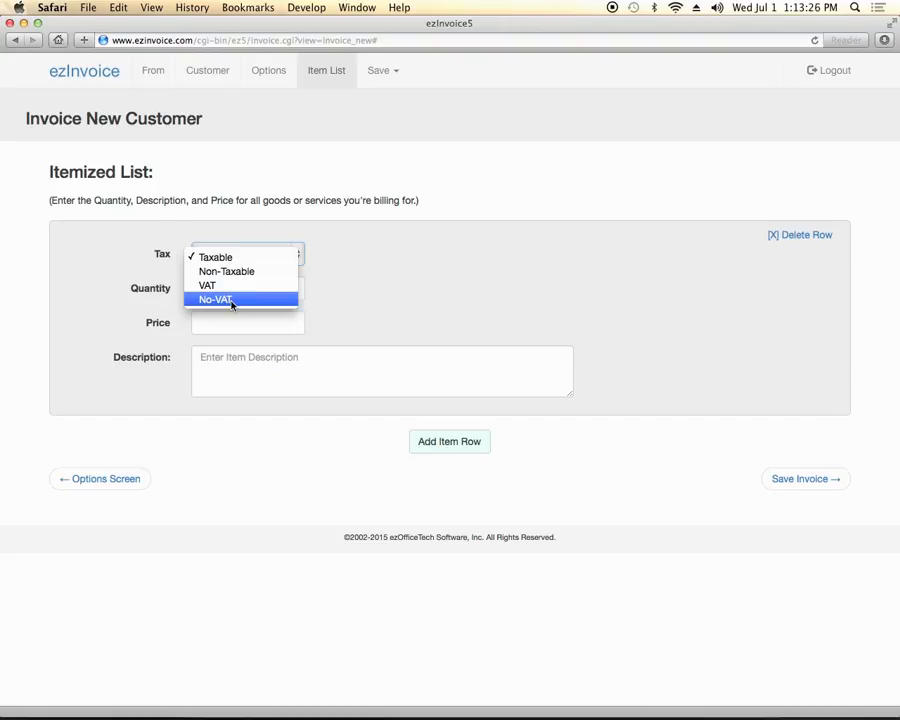
# Fill the first item row: Taxable, quantity 12, price 19.95, description Blue Widgets
pyautogui.press('Escape')
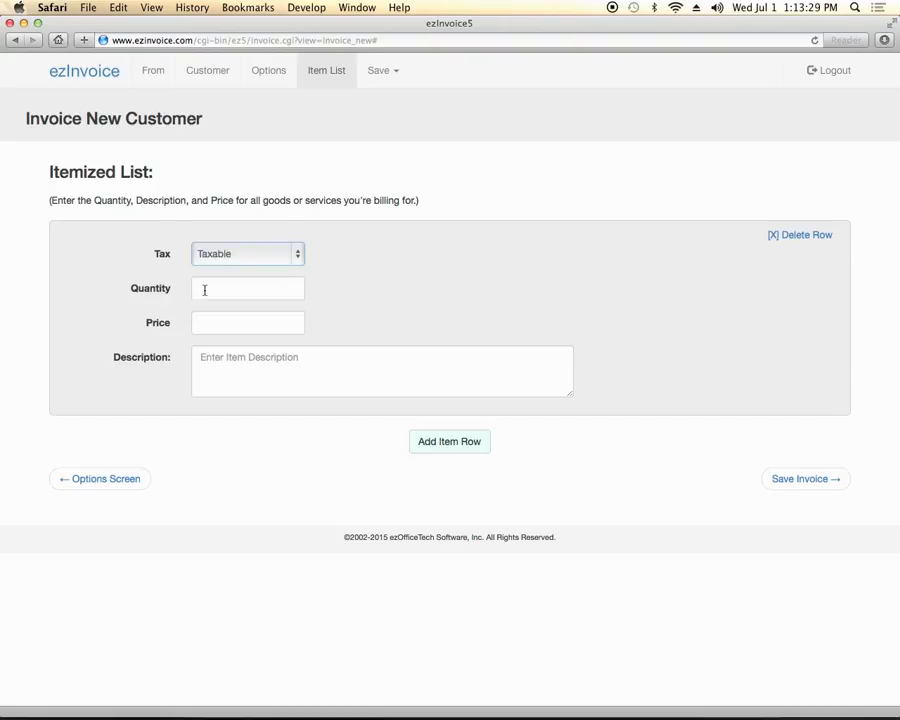
pyautogui.click(204, 290)
pyautogui.write('12')
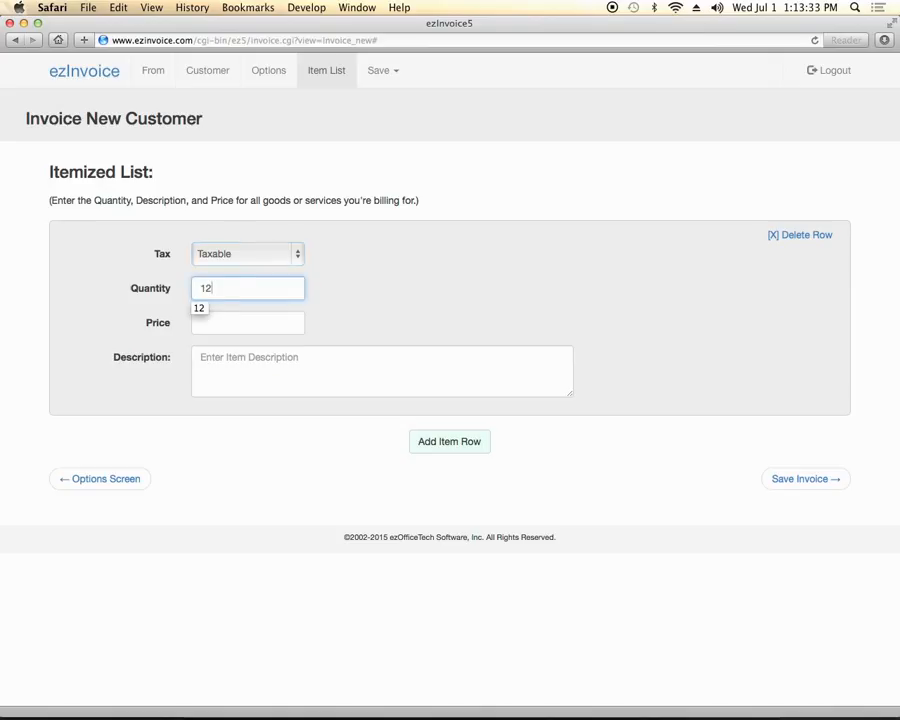
pyautogui.click(237, 288)
pyautogui.click(210, 323)
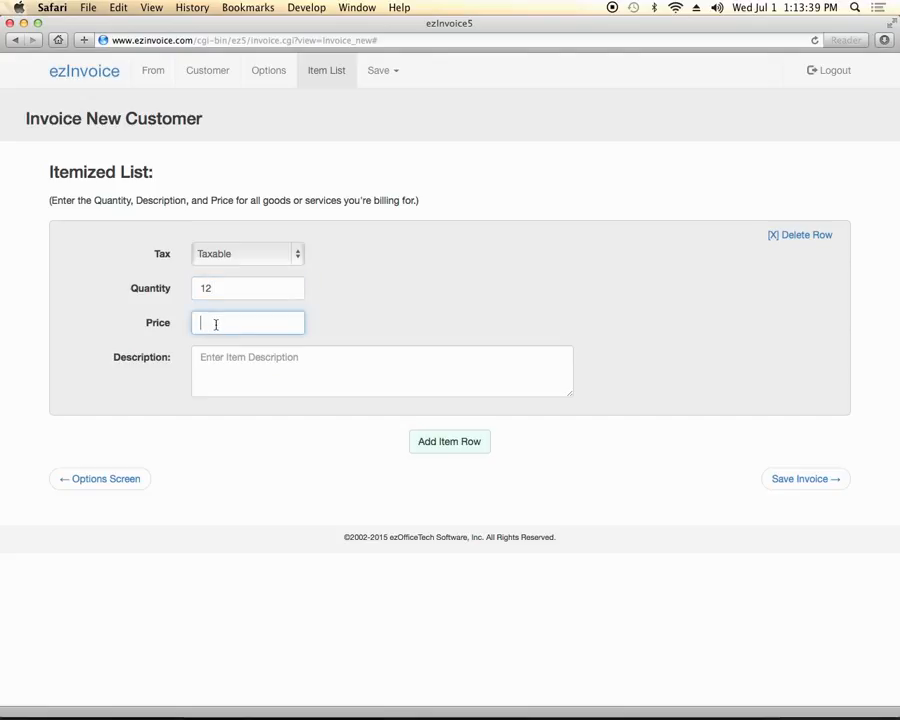
pyautogui.write('19.95')
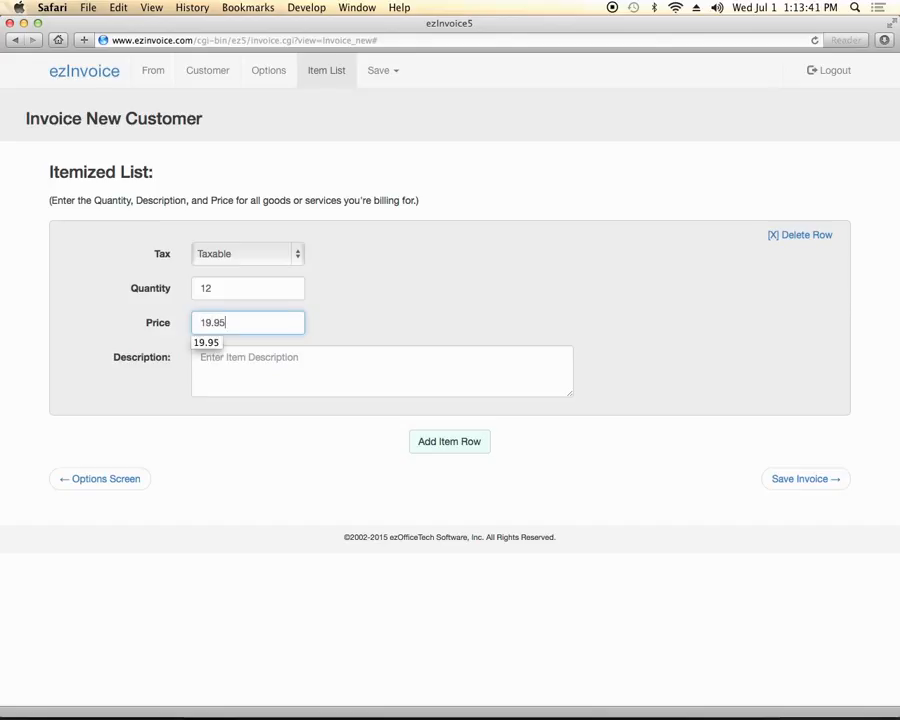
pyautogui.click(248, 368)
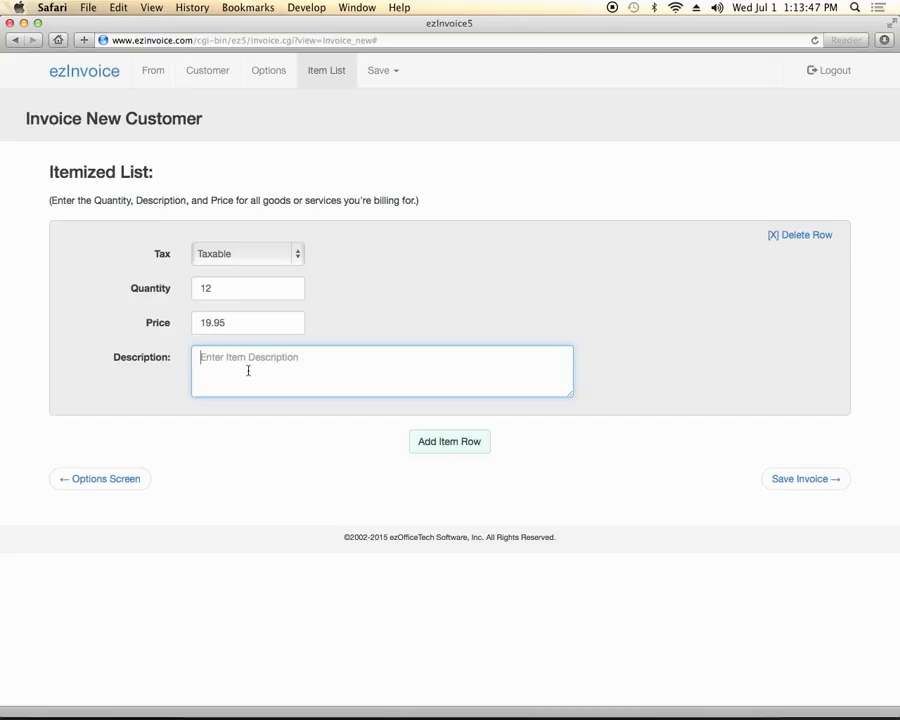
pyautogui.write('Blue Widgets')
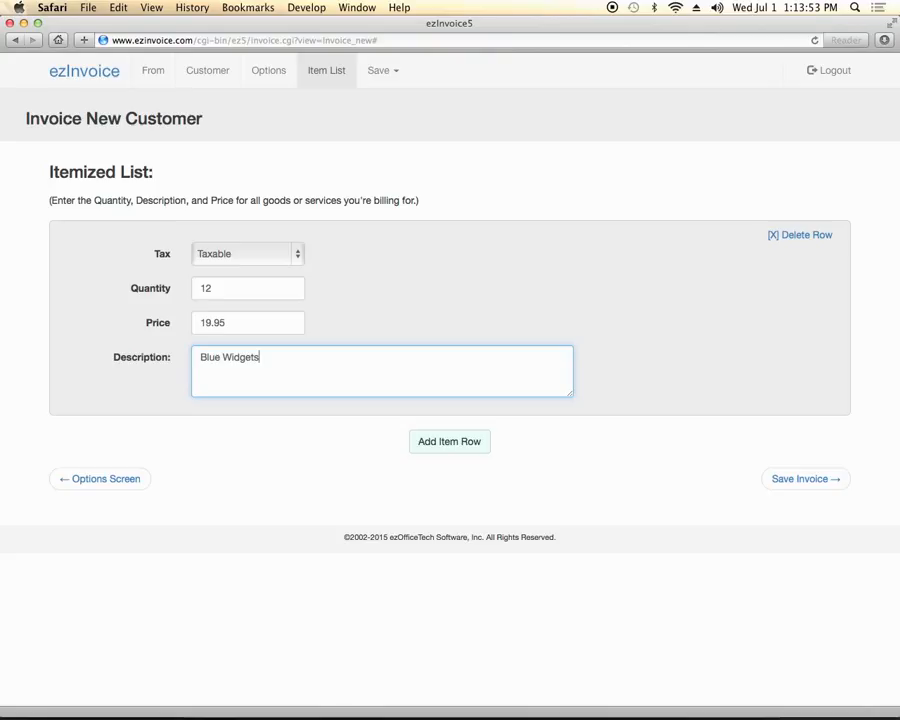
# Add a second row of 12 Green Widgets at 17.95 each and save invoice 1005
pyautogui.click(451, 445)
pyautogui.click(215, 398)
pyautogui.write('12')
pyautogui.click(234, 433)
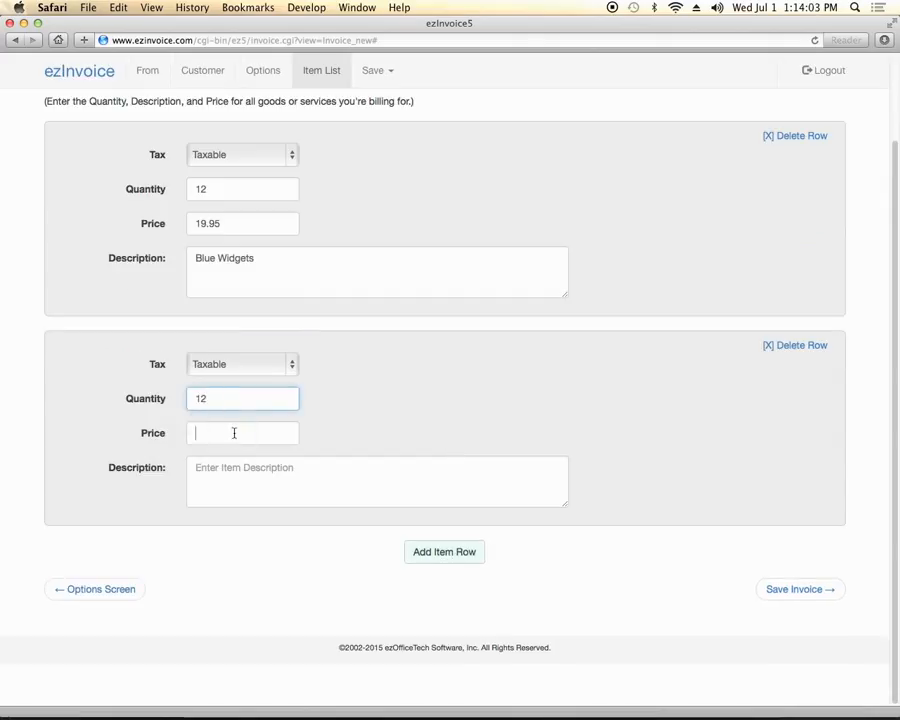
pyautogui.write('17')
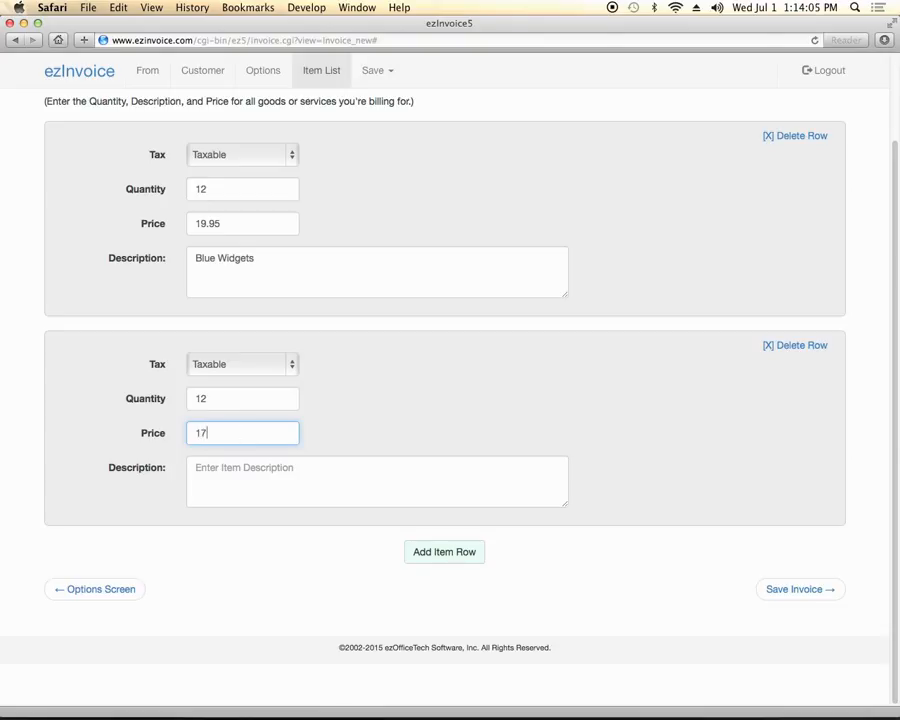
pyautogui.write('.95')
pyautogui.click(226, 483)
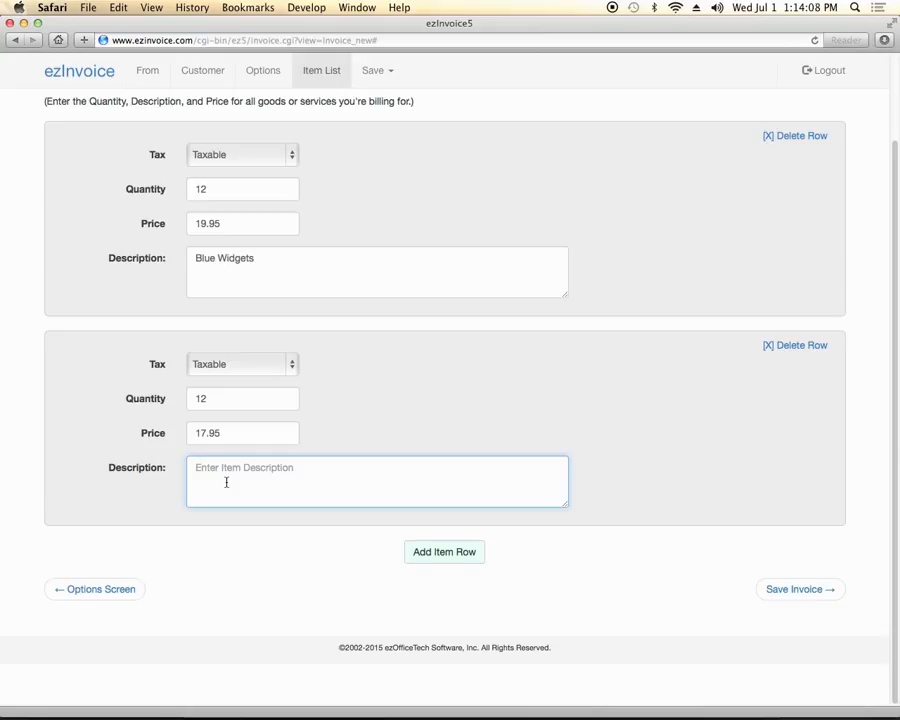
pyautogui.write('Green Widgets')
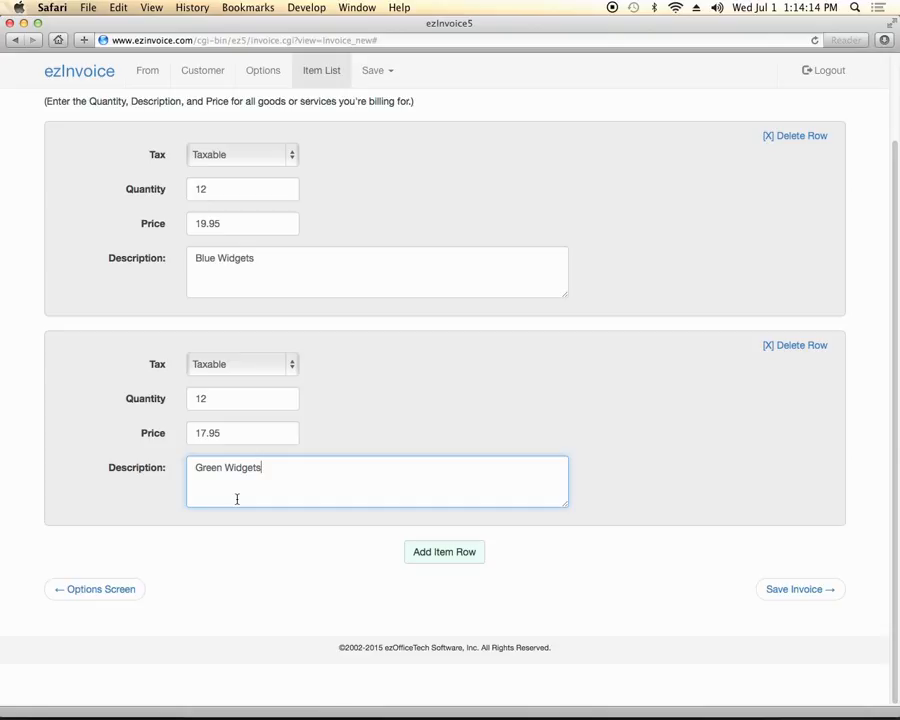
pyautogui.click(458, 398)
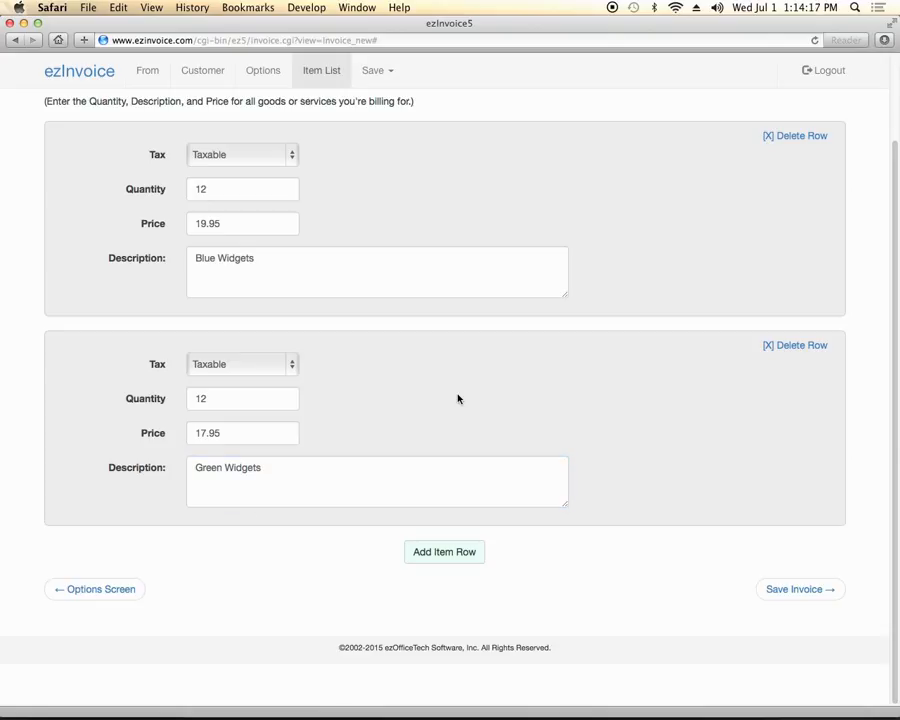
pyautogui.click(779, 590)
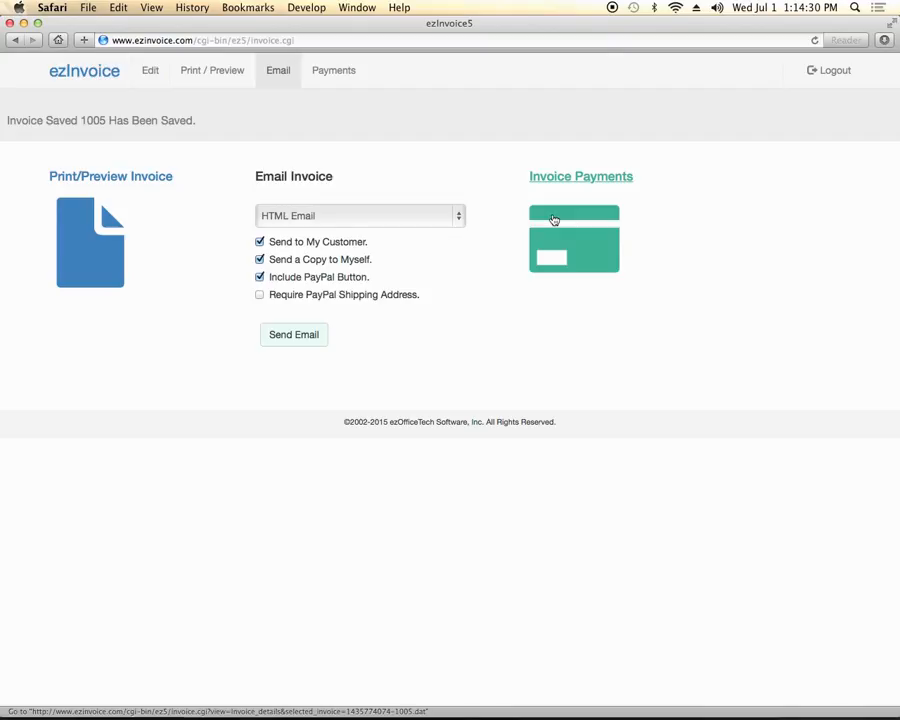
pyautogui.click(92, 242)
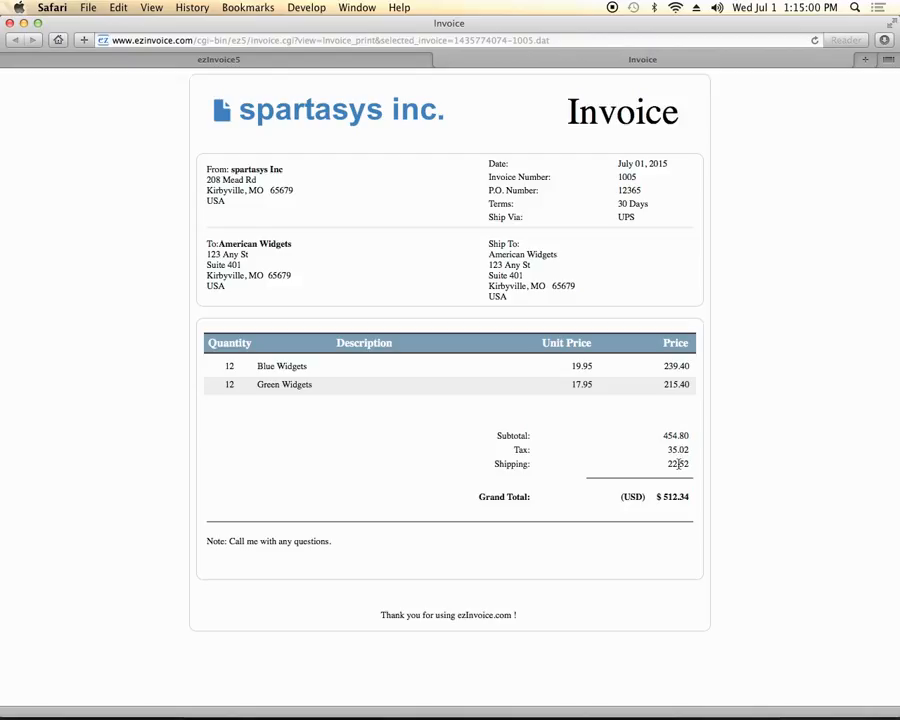
pyautogui.tripleClick(281, 546)
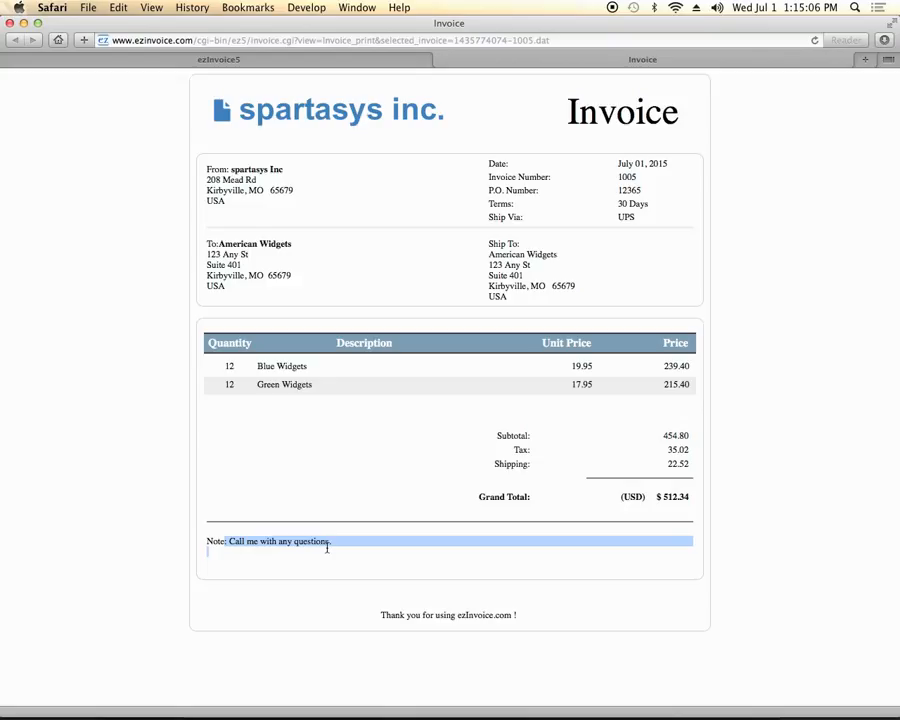
pyautogui.click(507, 586)
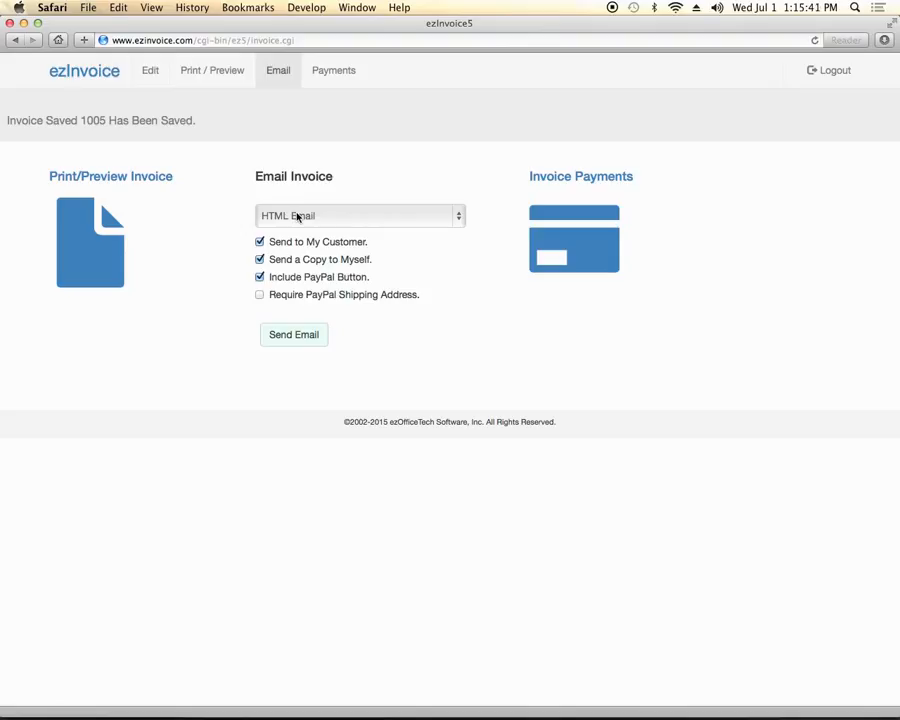
# Send invoice 1005 as an Attached HTML File to yourself only, excluding the customer
pyautogui.click(297, 217)
pyautogui.click(293, 237)
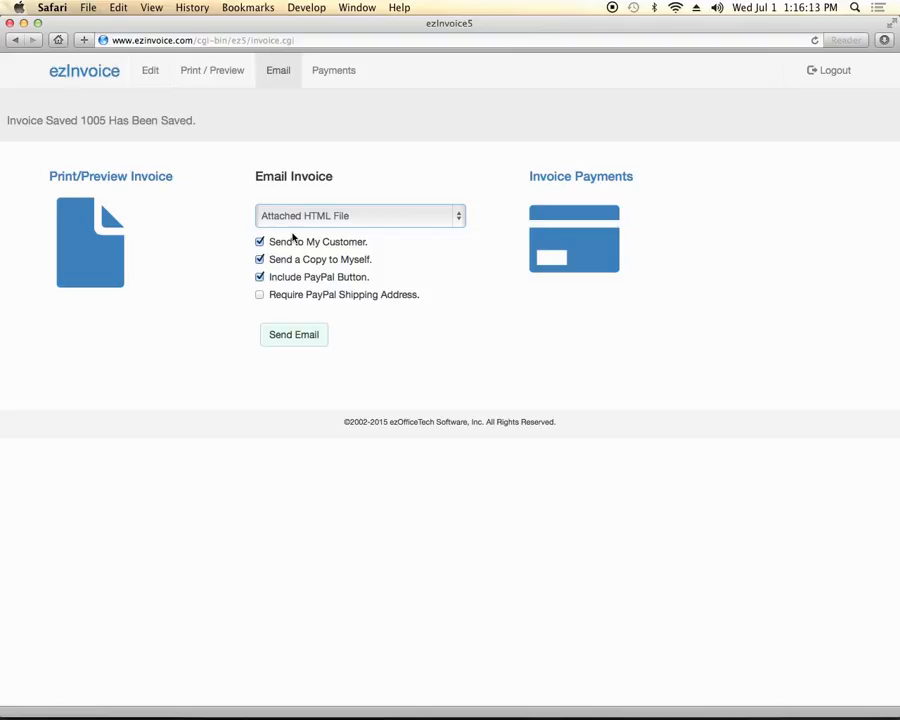
pyautogui.click(282, 243)
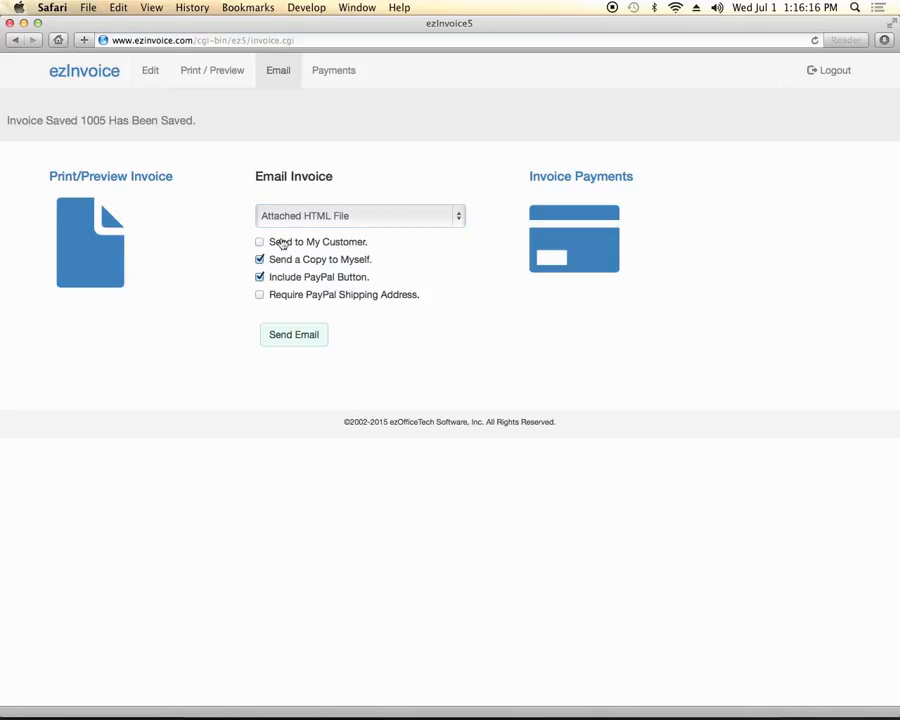
pyautogui.click(282, 243)
pyautogui.click(288, 261)
pyautogui.click(260, 243)
pyautogui.click(260, 260)
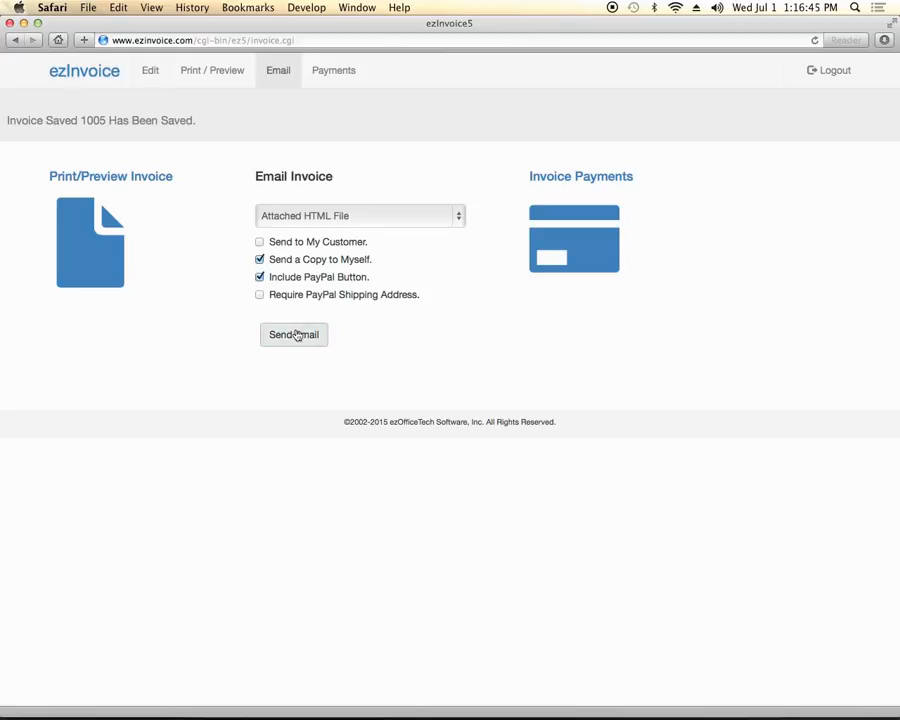
pyautogui.click(297, 336)
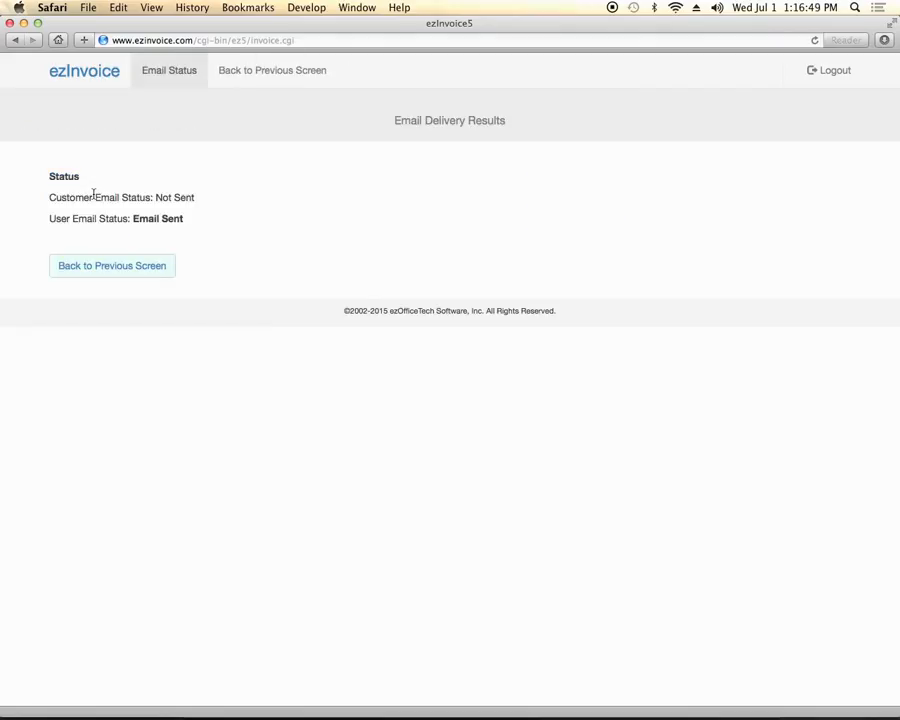
# Check that the customer email was not sent and your copy was, then go back
pyautogui.moveTo(155, 197); pyautogui.dragTo(195, 197)
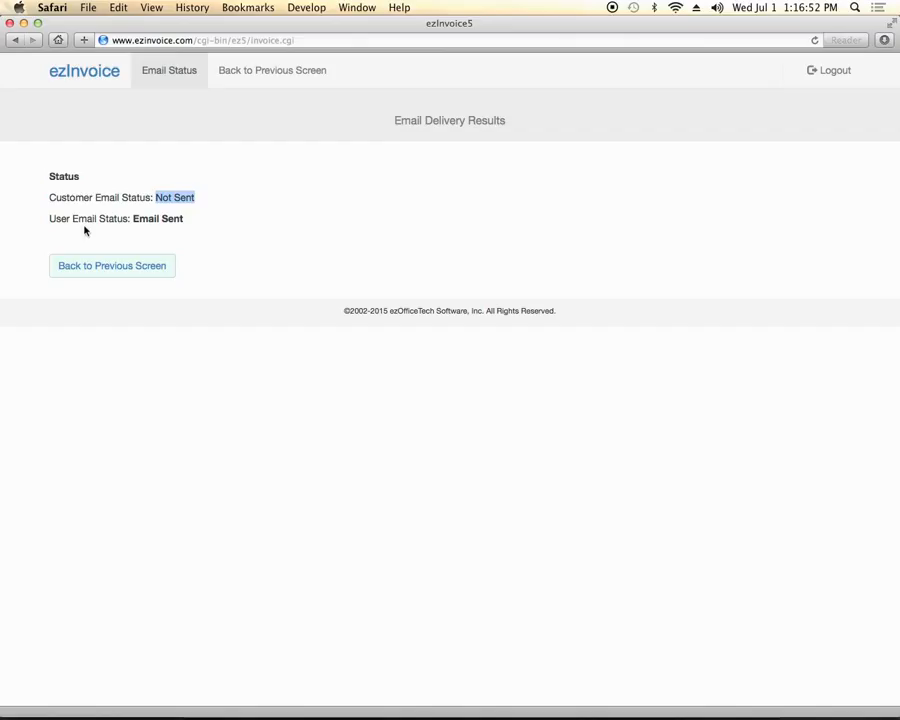
pyautogui.moveTo(184, 218); pyautogui.dragTo(135, 219)
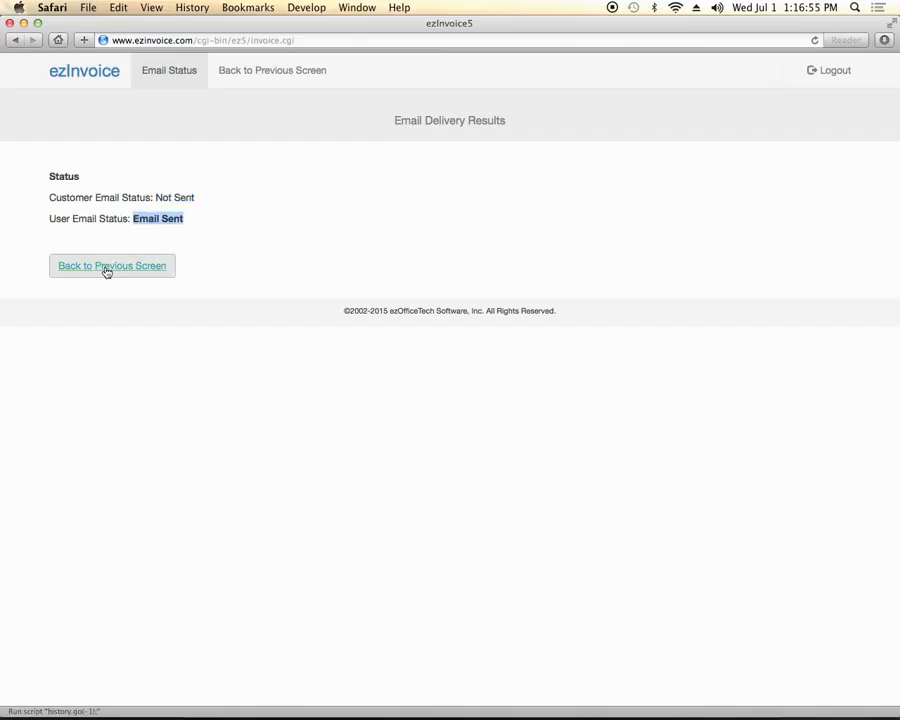
pyautogui.click(107, 266)
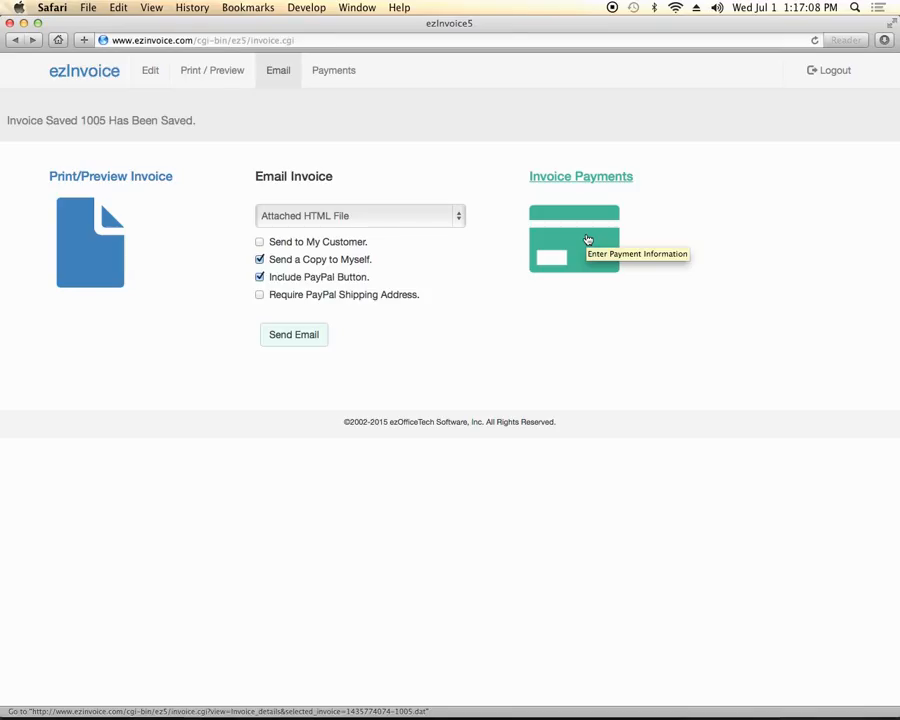
# Open invoice 1005's Payment Info page for American Widgets, showing 512.34 due
pyautogui.click(588, 239)
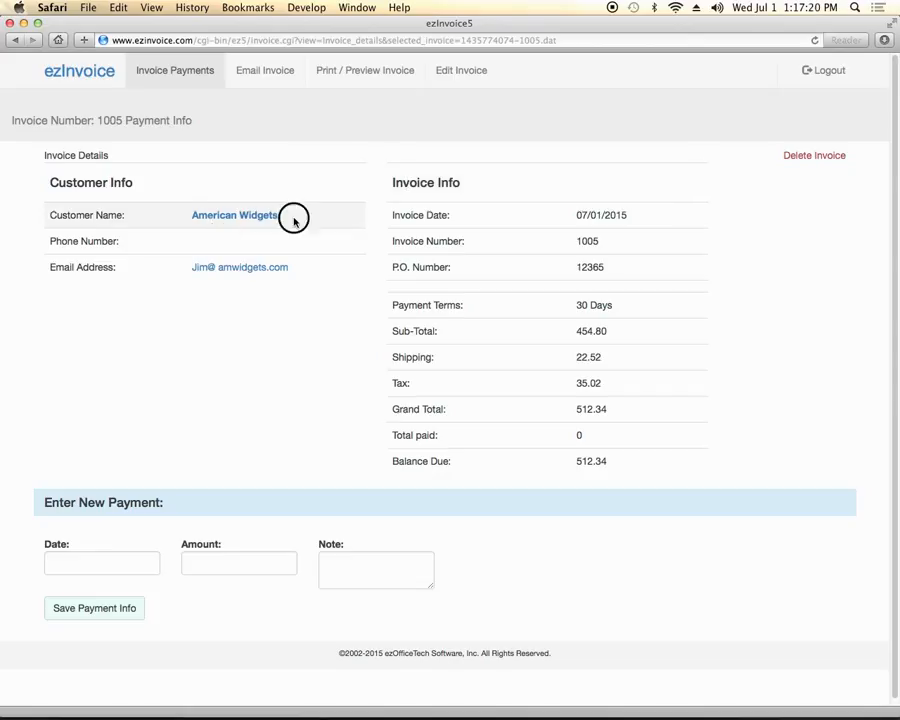
pyautogui.moveTo(295, 217); pyautogui.dragTo(78, 241)
pyautogui.click(210, 283)
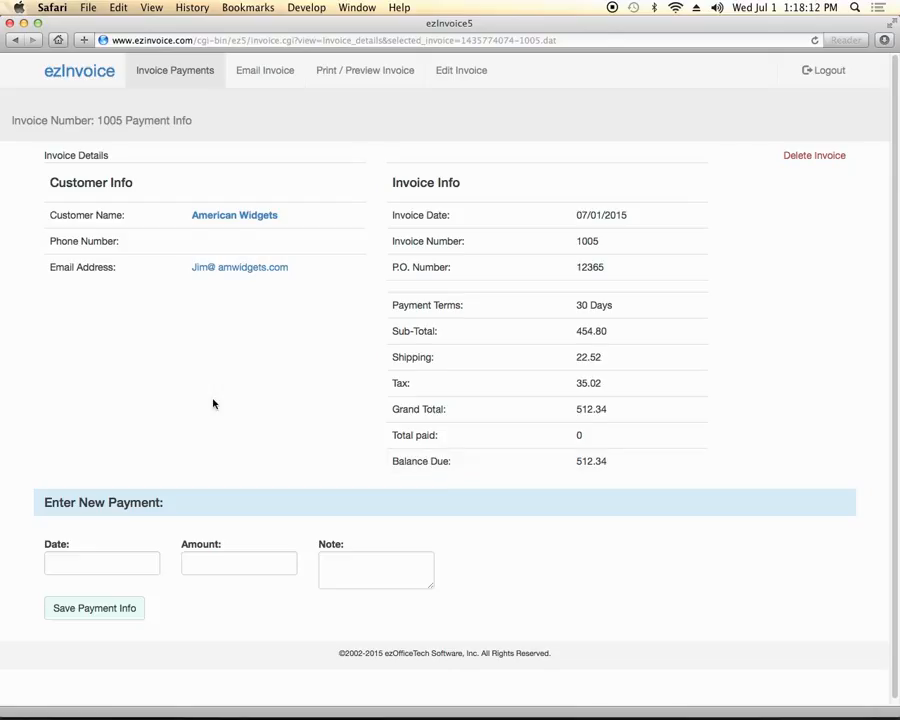
pyautogui.scroll(-1, 99, 553)
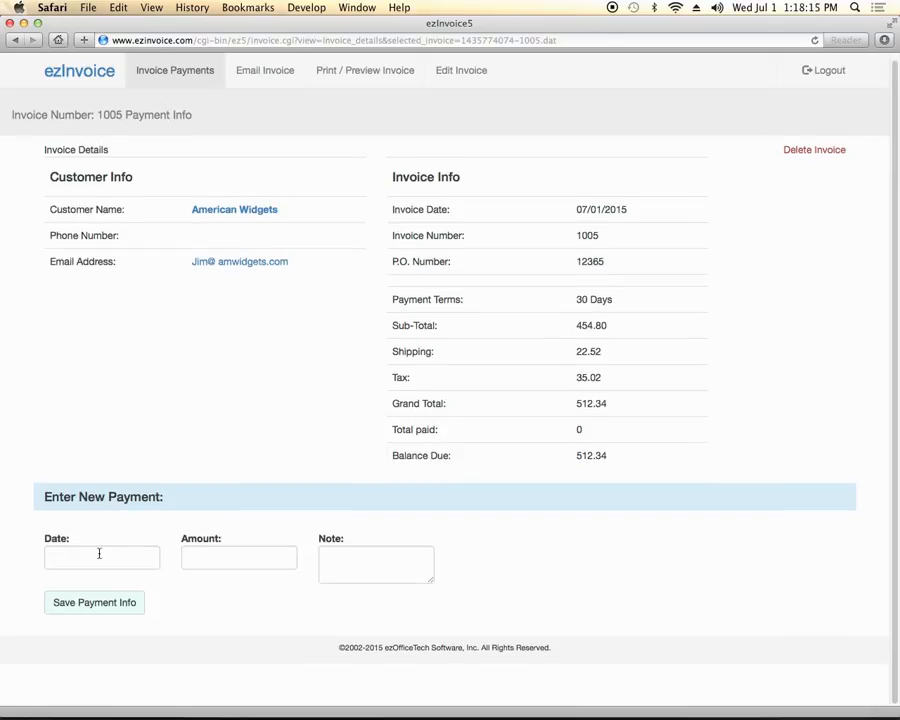
# Enter a new payment dated 07/03/2015 for 250.00 with the note 'check #123'
pyautogui.click(92, 557)
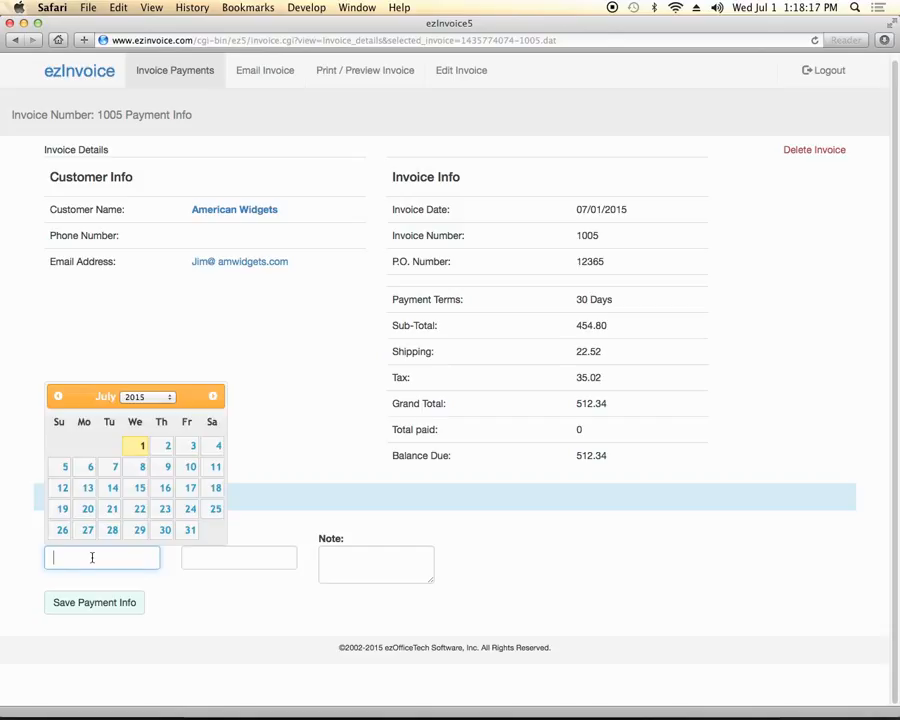
pyautogui.click(193, 445)
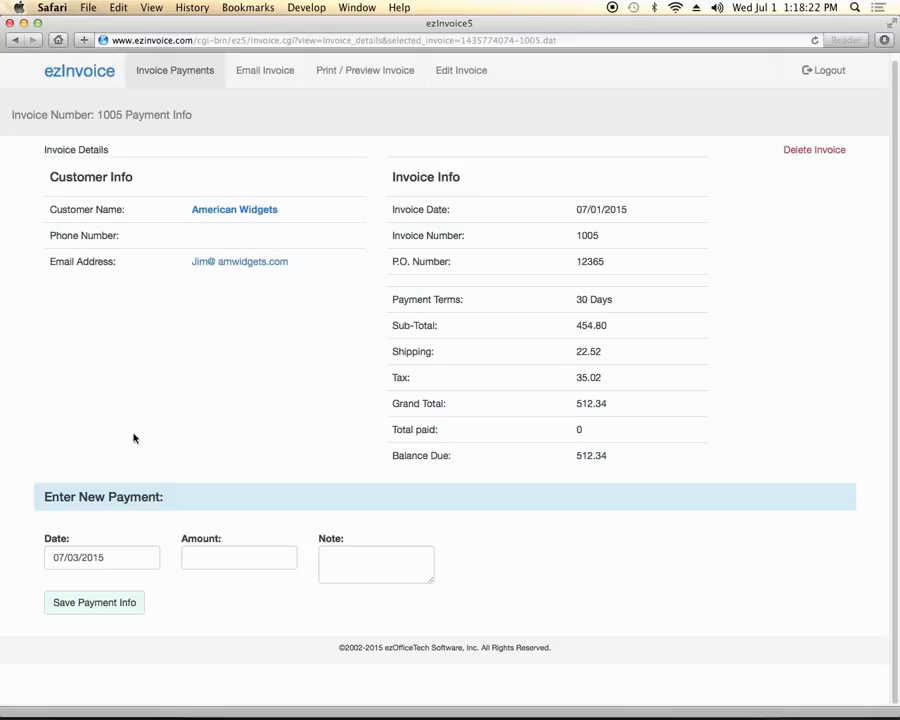
pyautogui.click(221, 559)
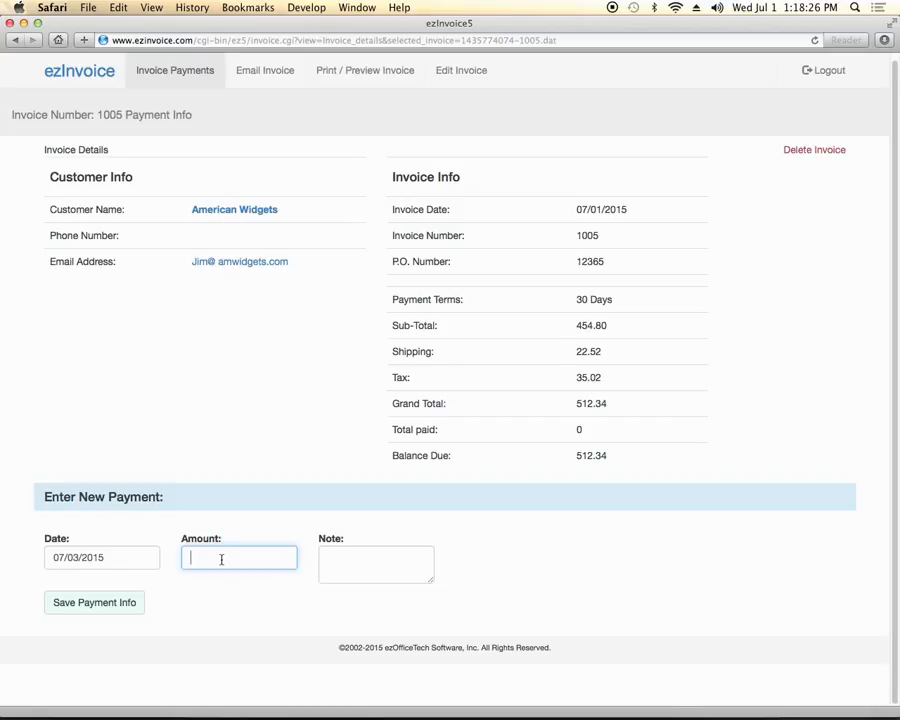
pyautogui.write('250.00')
pyautogui.click(351, 568)
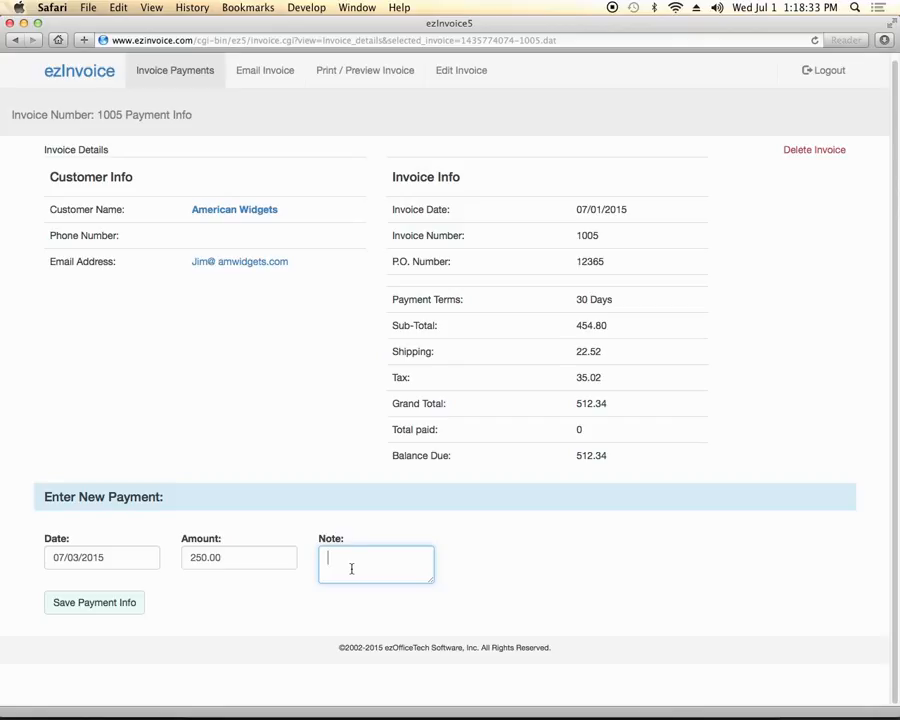
pyautogui.write('check #123')
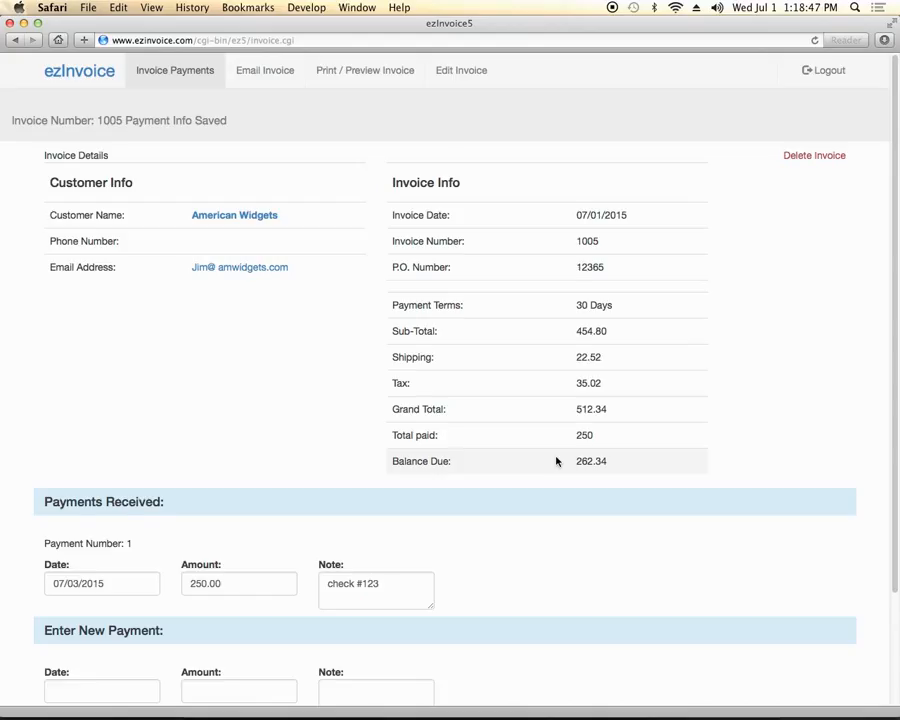
# Save a second payment of 262.34 dated 07/15/2015 with note 'check # 125'
pyautogui.scroll(-3, 557, 461)
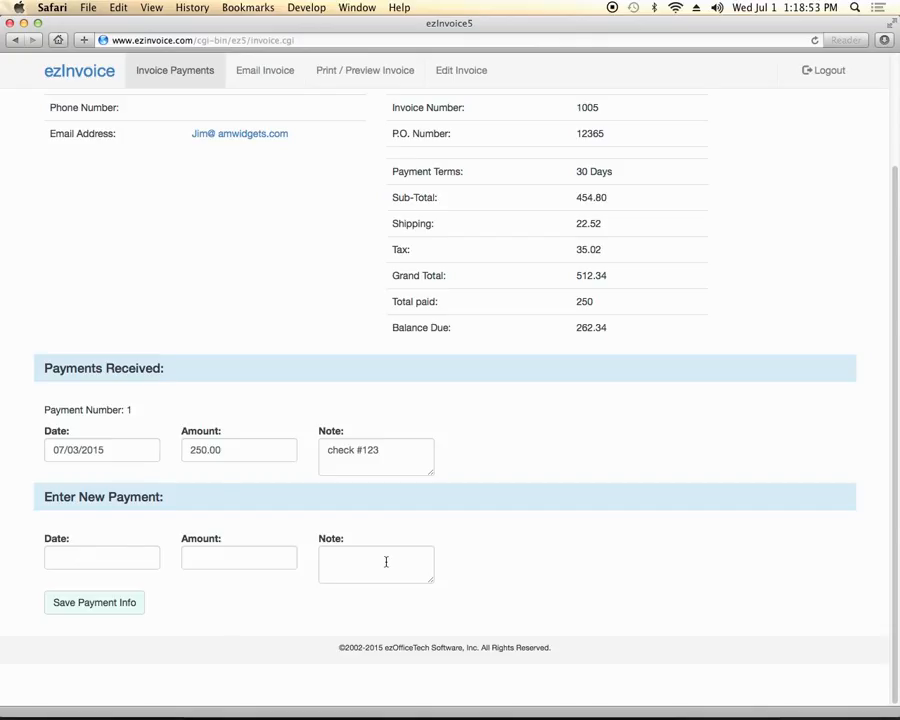
pyautogui.doubleClick(141, 449)
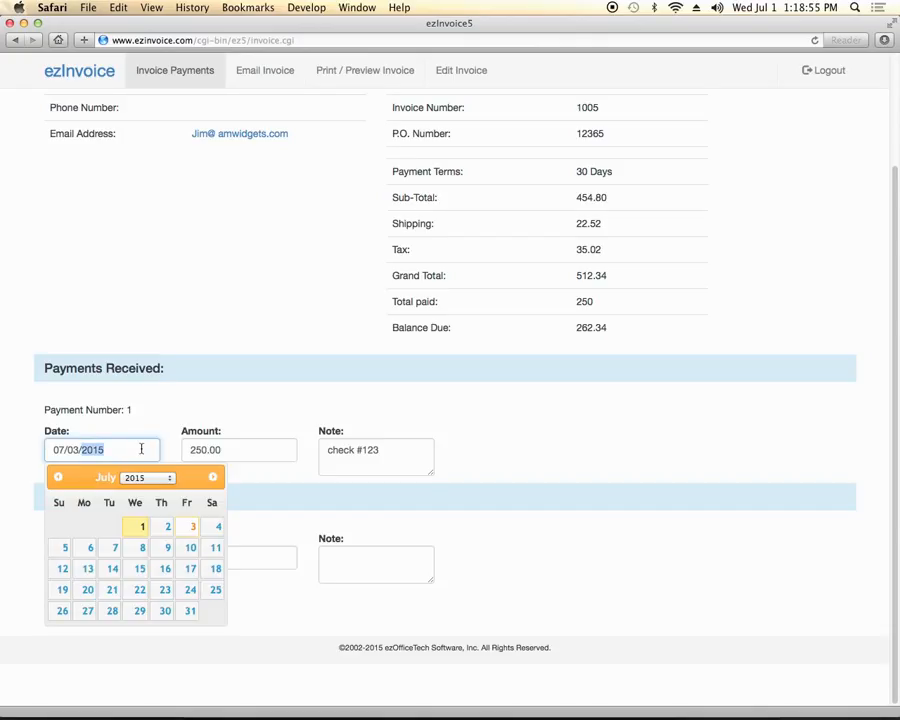
pyautogui.click(433, 438)
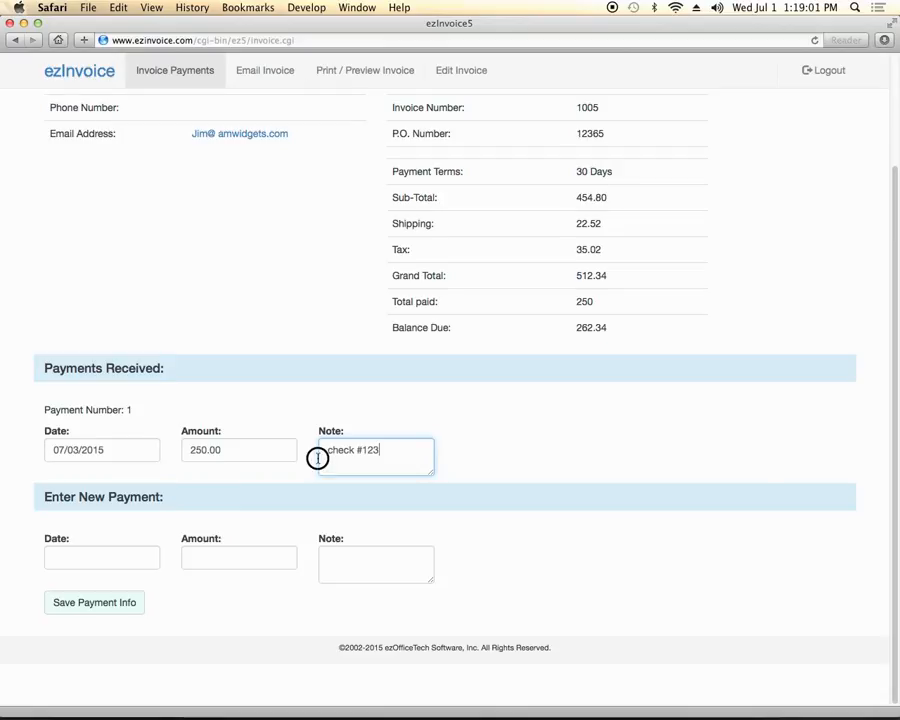
pyautogui.click(272, 456)
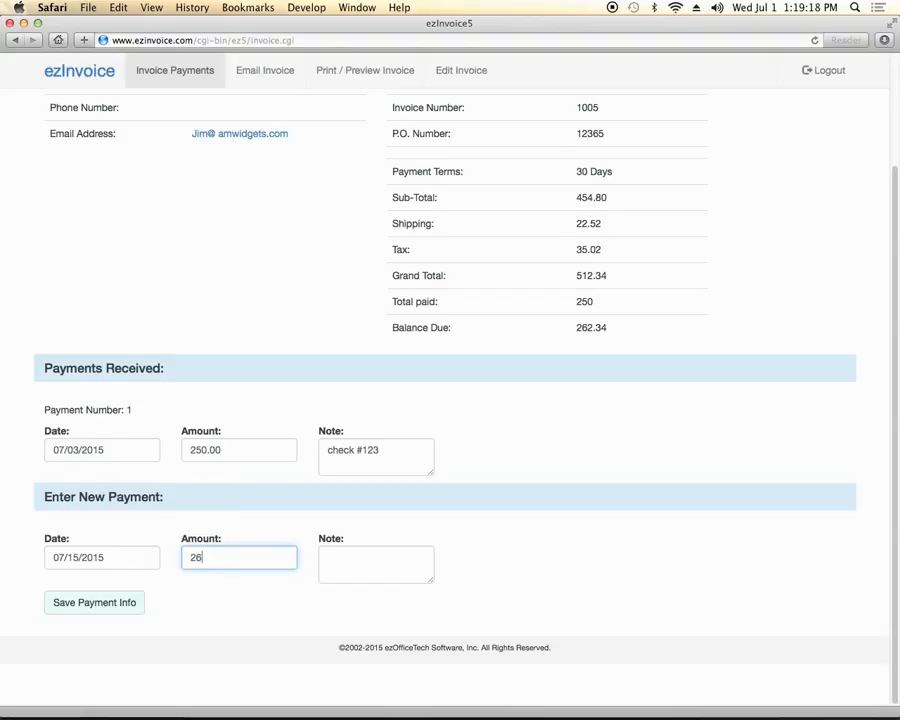
pyautogui.write('2.34')
pyautogui.press('Tab')
pyautogui.write('check ')
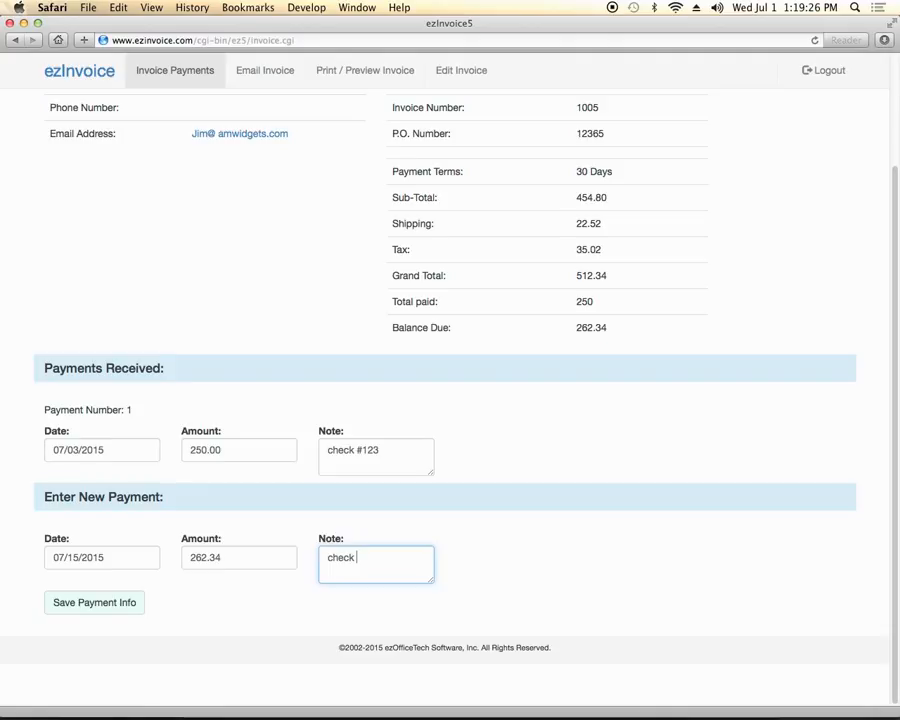
pyautogui.write('# 125')
pyautogui.click(80, 603)
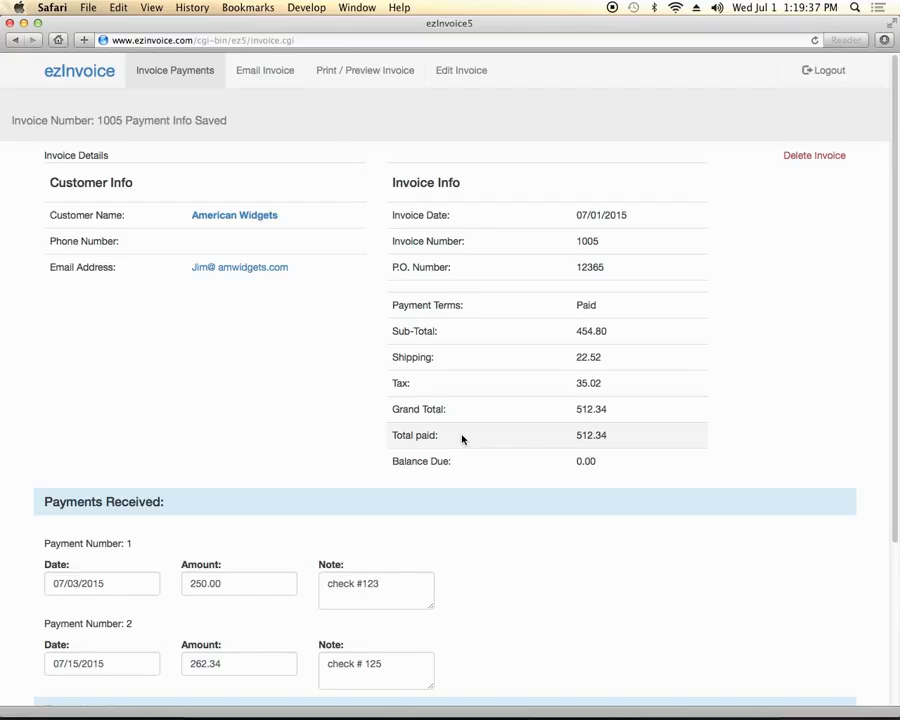
pyautogui.scroll(-3, 462, 438)
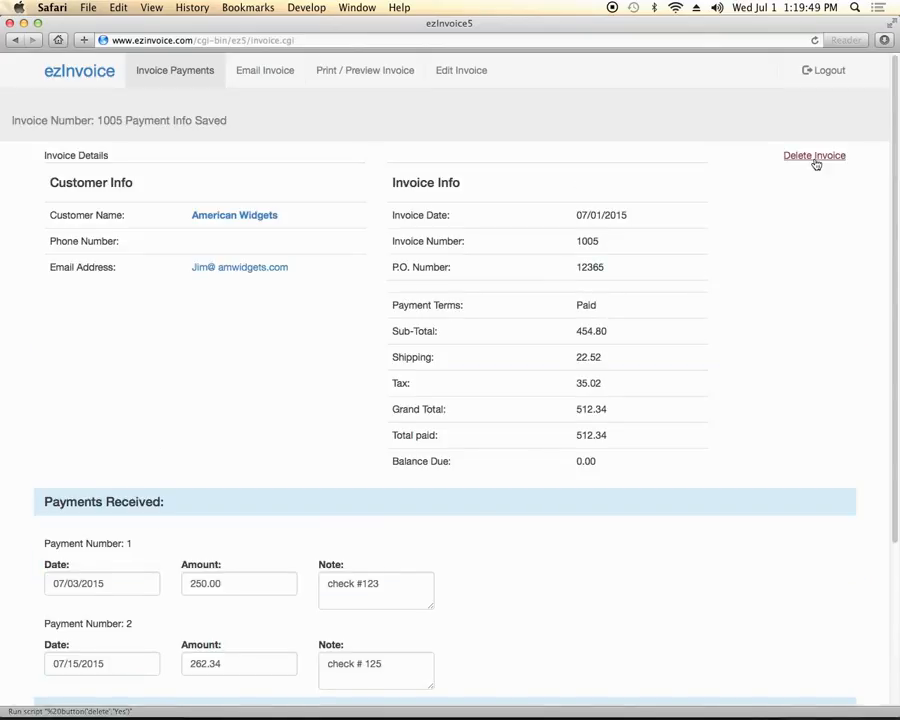
pyautogui.click(814, 156)
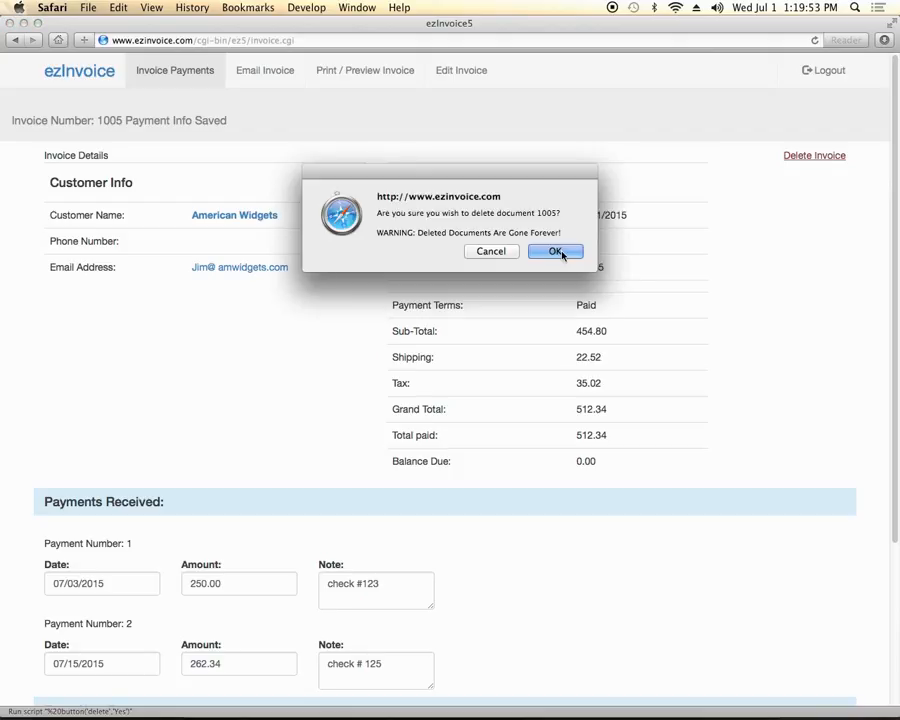
pyautogui.click(557, 252)
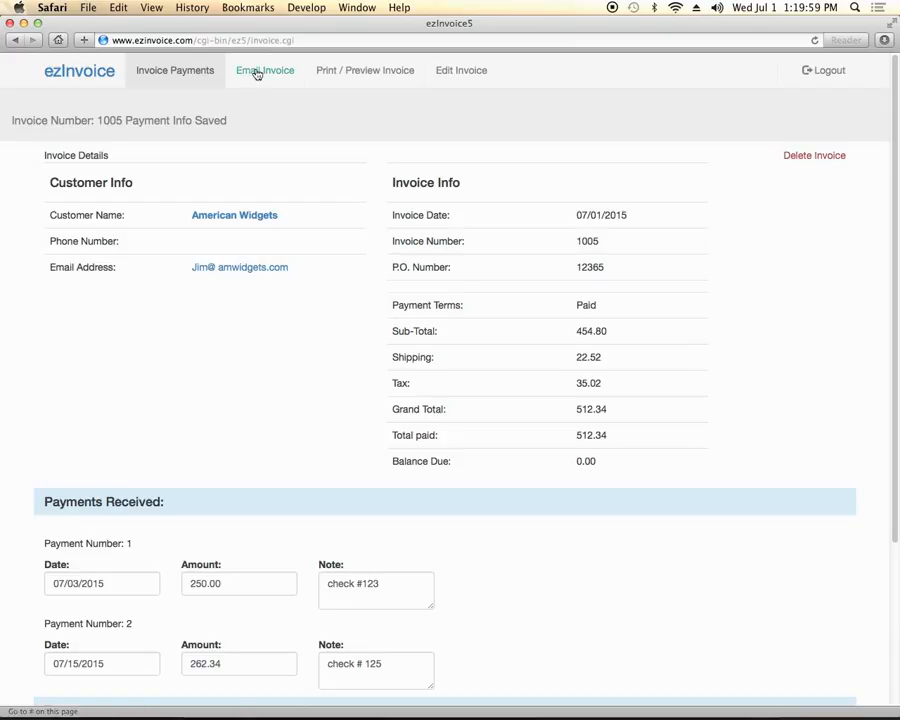
# Look over invoice 1005's email and print options, then return to the ezInvoice home screen
pyautogui.click(257, 74)
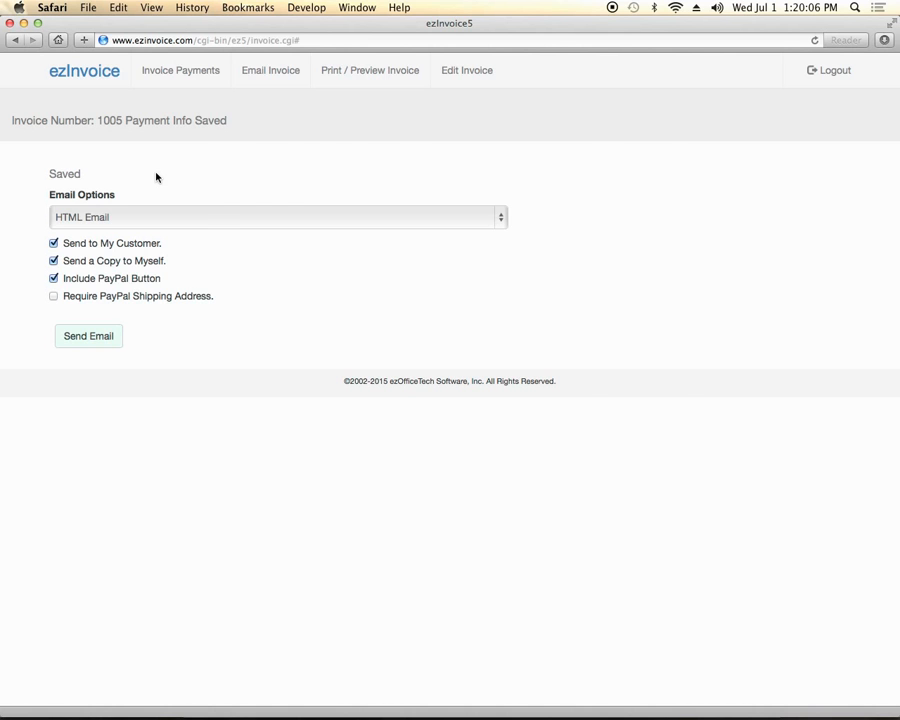
pyautogui.click(359, 70)
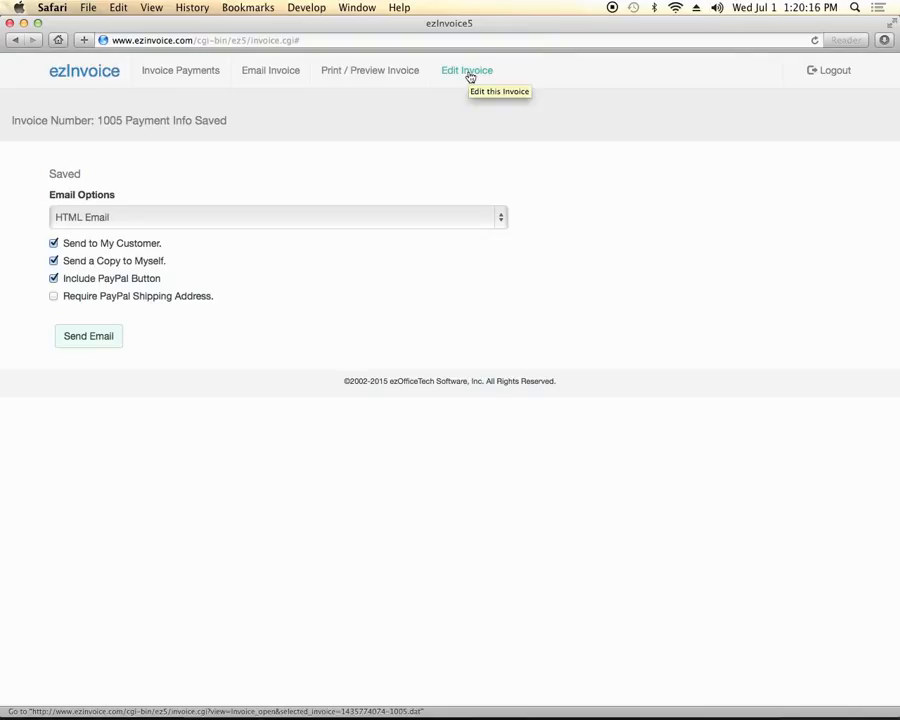
pyautogui.click(90, 75)
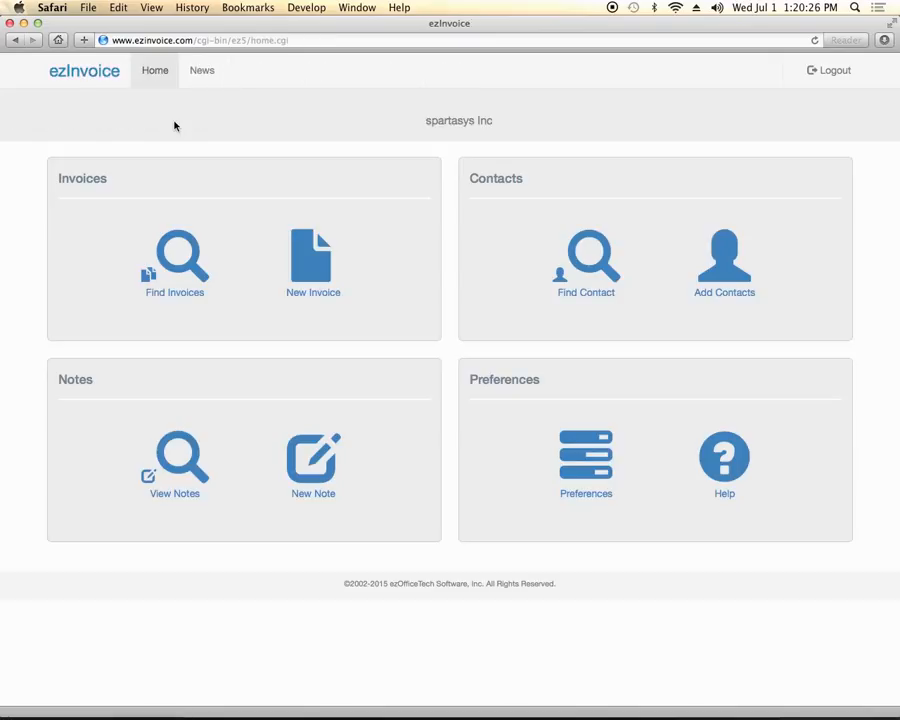